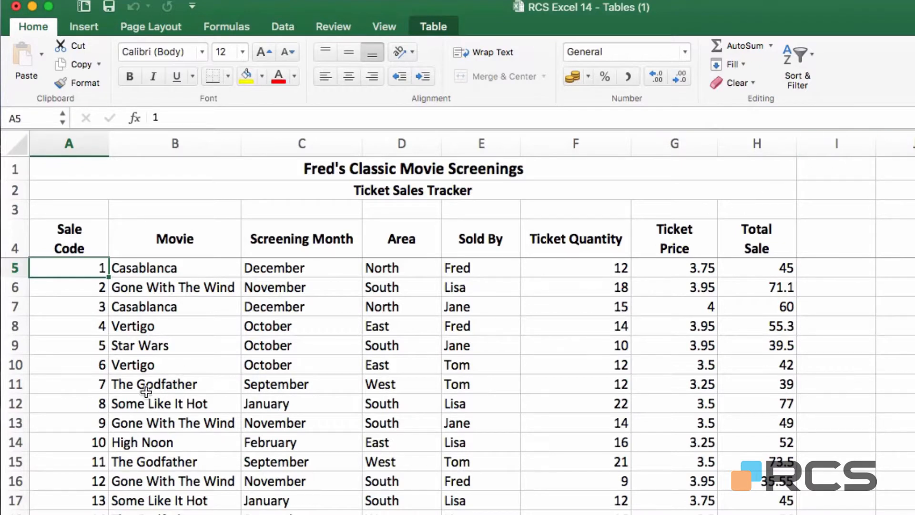
Sort the ticket sales table alphabetically by the Movie column, from A to Z.
left_click(158, 347)
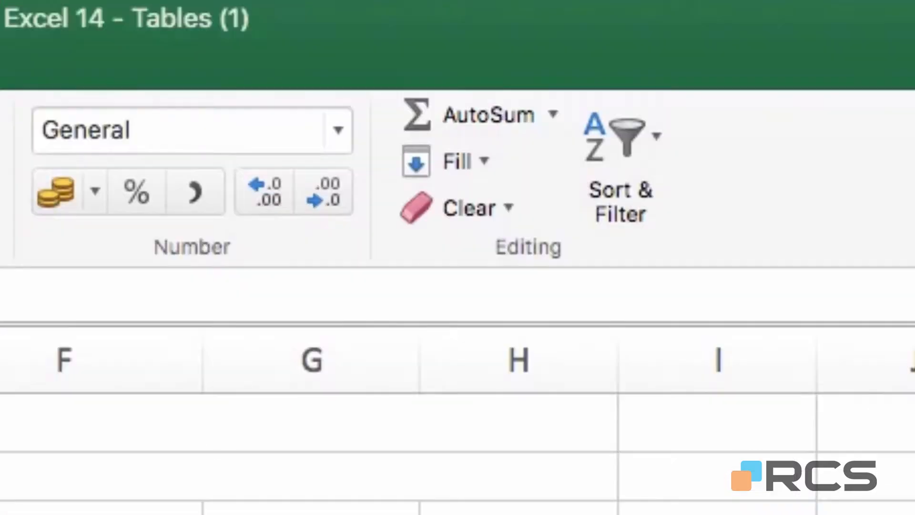
left_click(694, 150)
left_click(651, 145)
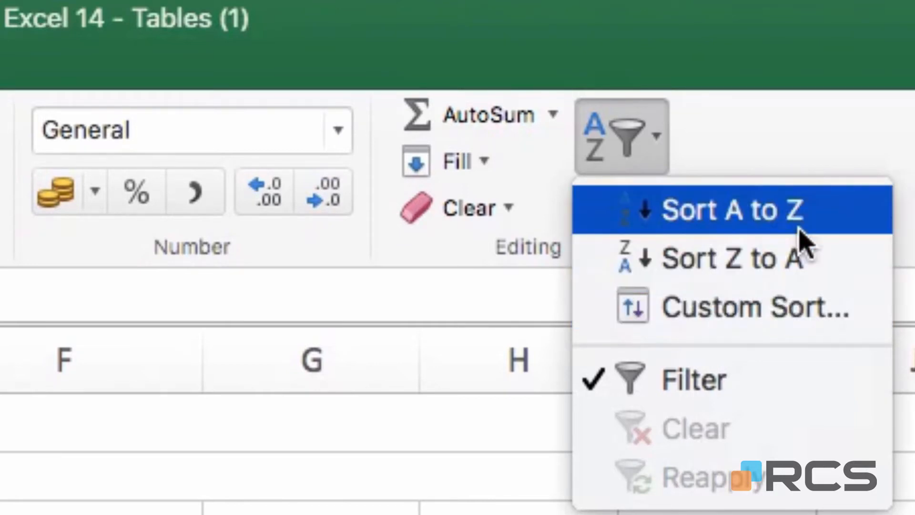
left_click(724, 217)
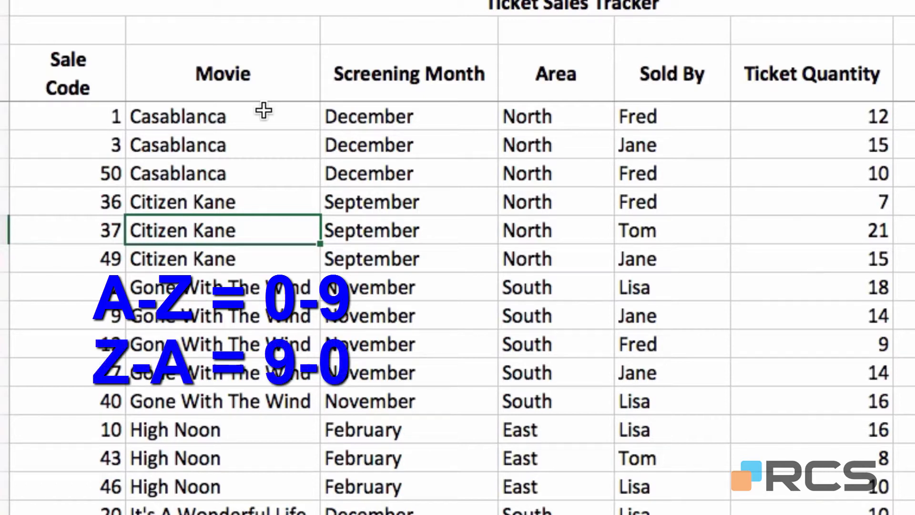
Sort the ticket sales table by the Sale Code column, from largest to smallest.
left_click(74, 197)
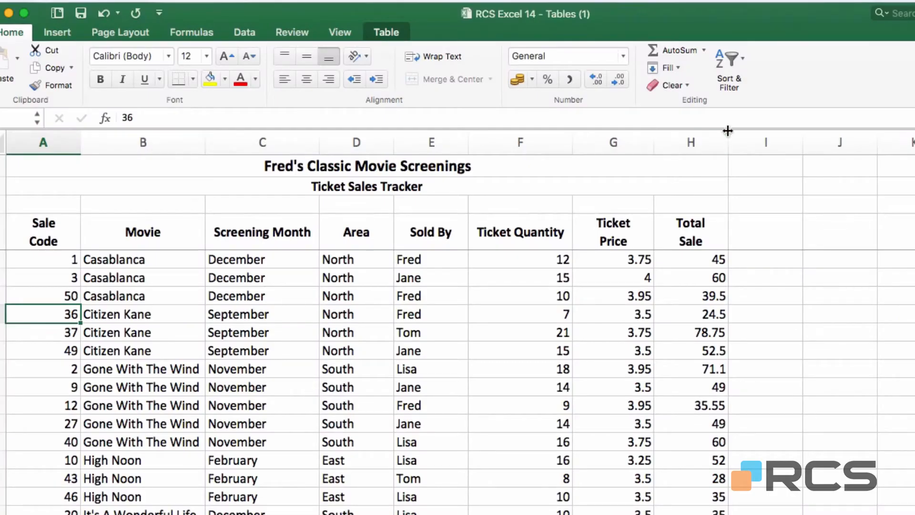
left_click(738, 63)
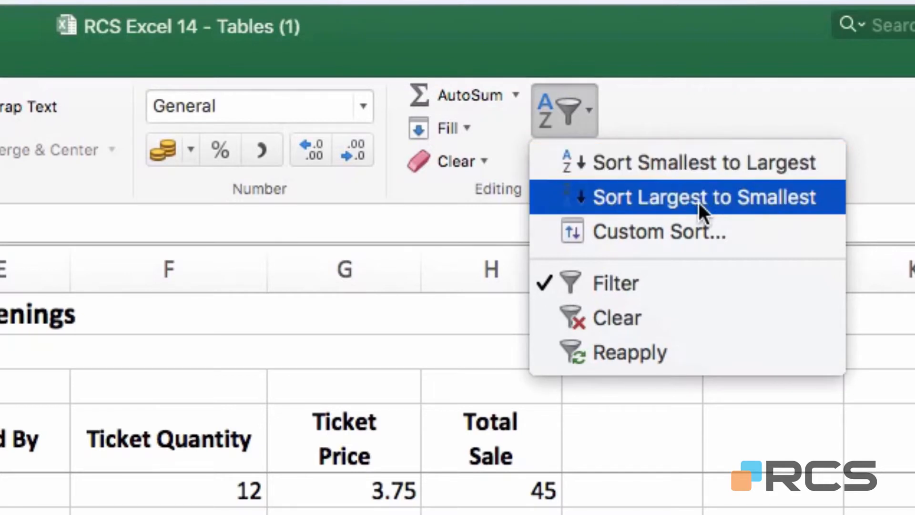
left_click(669, 199)
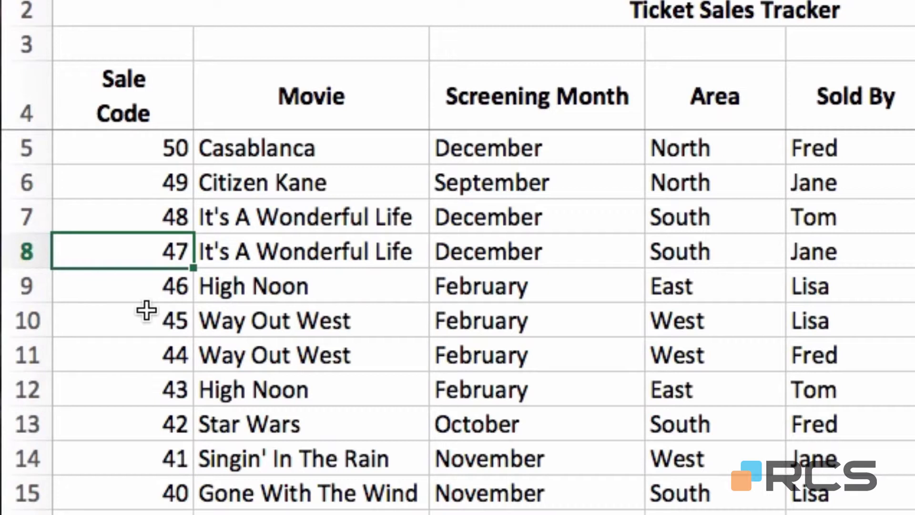
Sort the ticket sales table by the Movie column in reverse alphabetical order, Z to A.
left_click(291, 225)
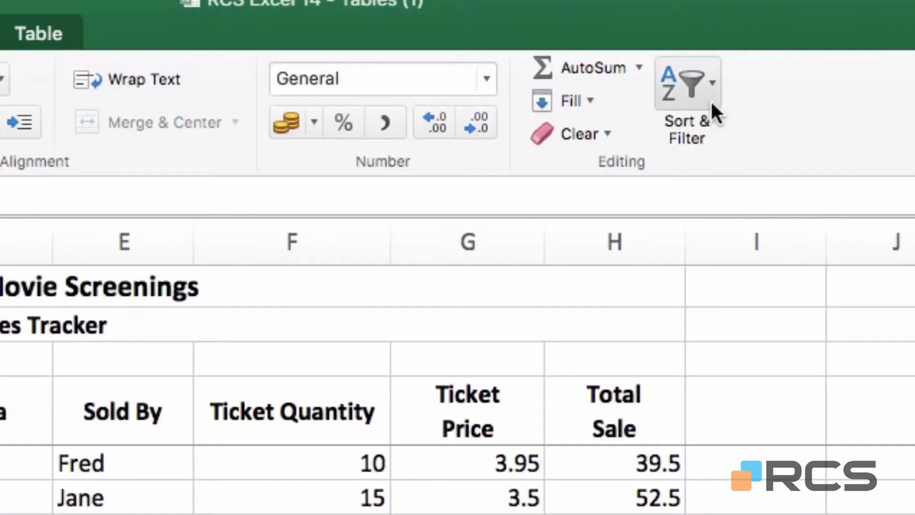
left_click(710, 99)
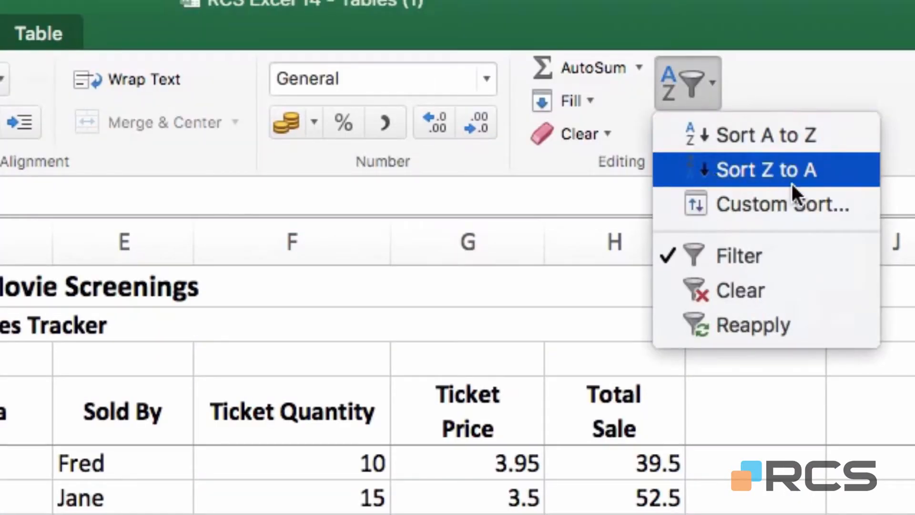
left_click(796, 170)
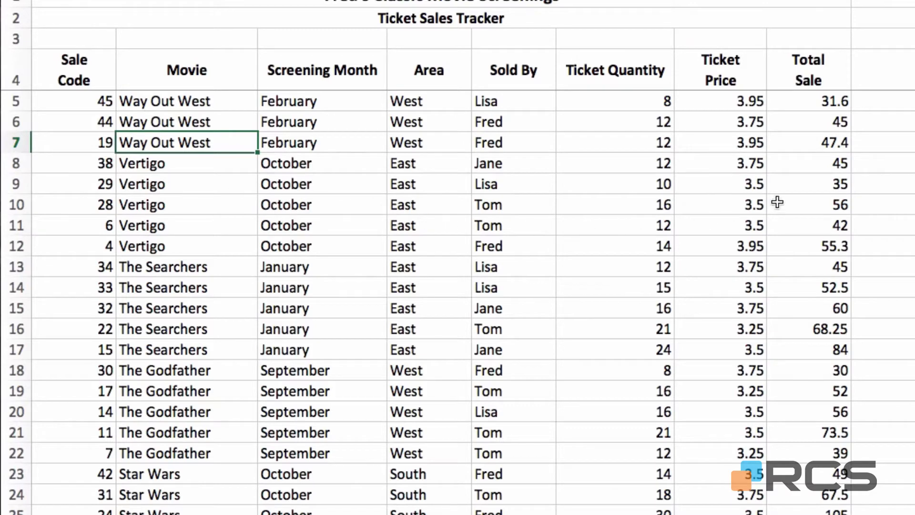
Sort the ticket sales table by the Total Sale column, from largest to smallest.
left_click(827, 163)
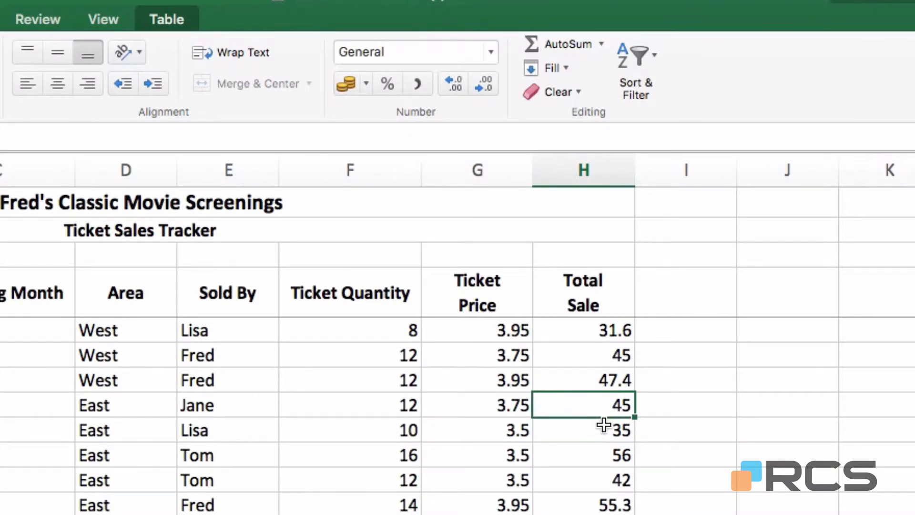
left_click(656, 62)
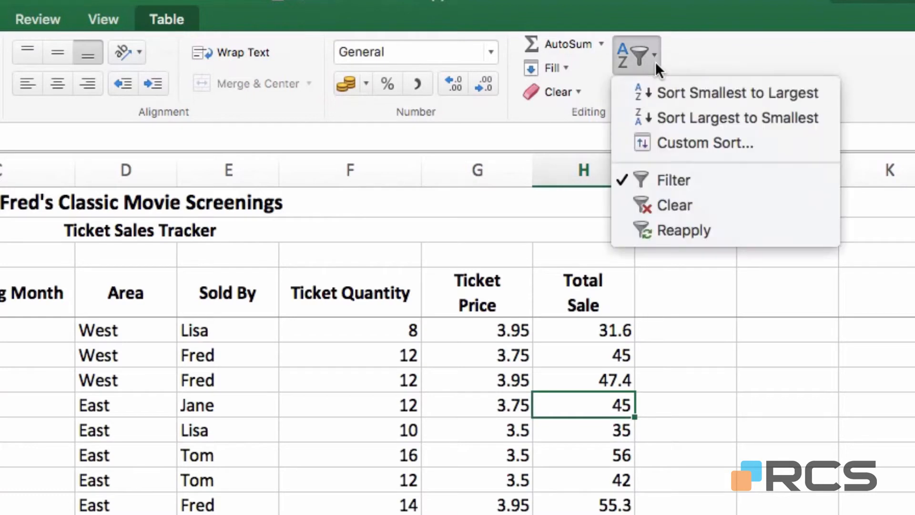
left_click(687, 120)
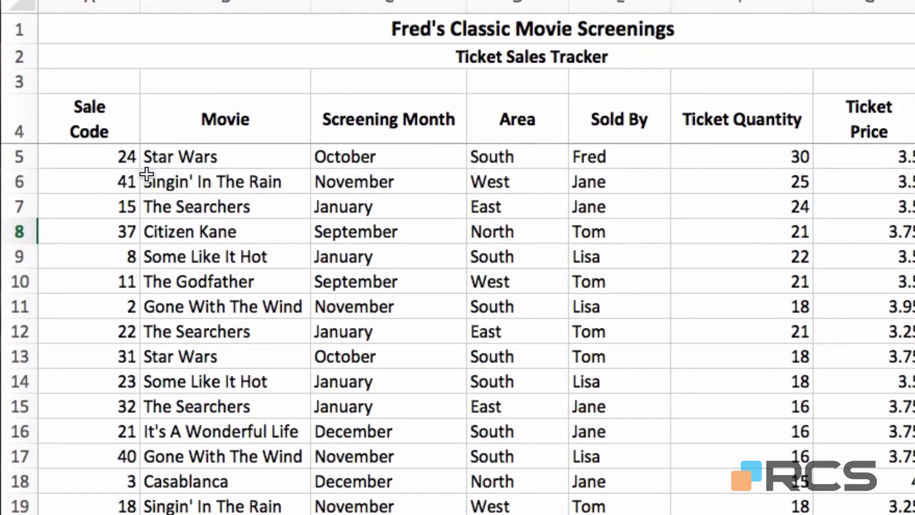
Sort the ticket sales table by the Sale Code column, from smallest to largest.
left_click(120, 180)
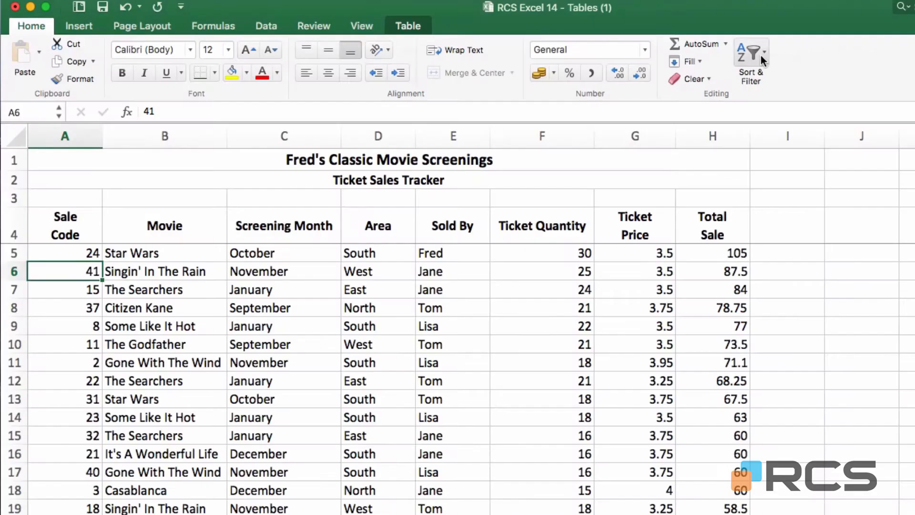
left_click(756, 53)
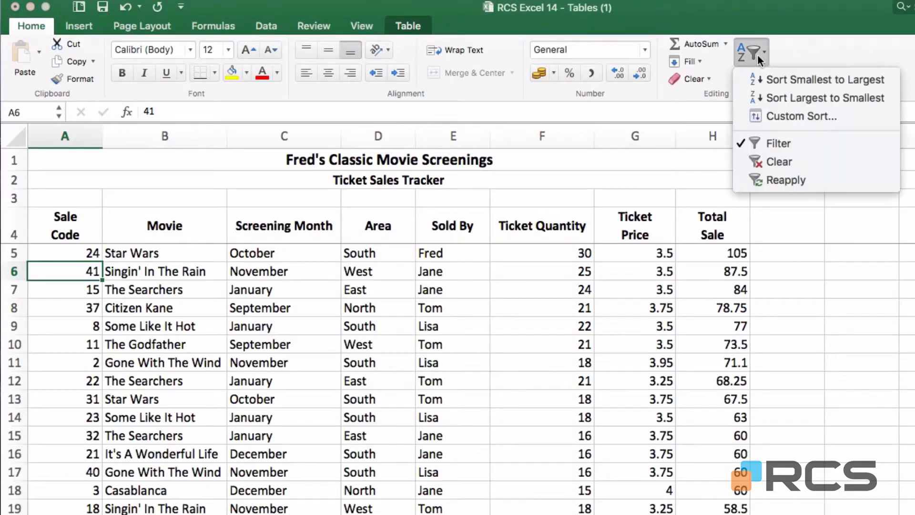
left_click(859, 80)
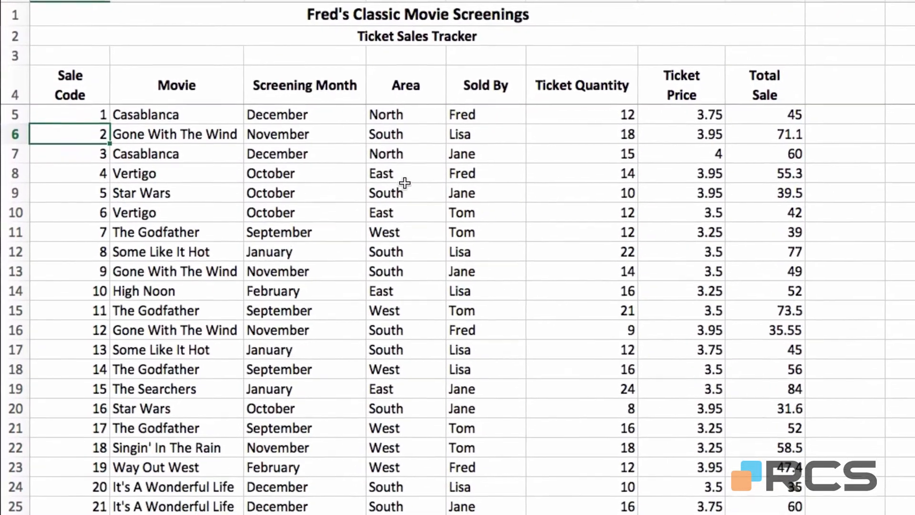
Check the rows down to the last sale code, and sort the table by Movie from A to Z.
scroll(281, 216, "down", 10)
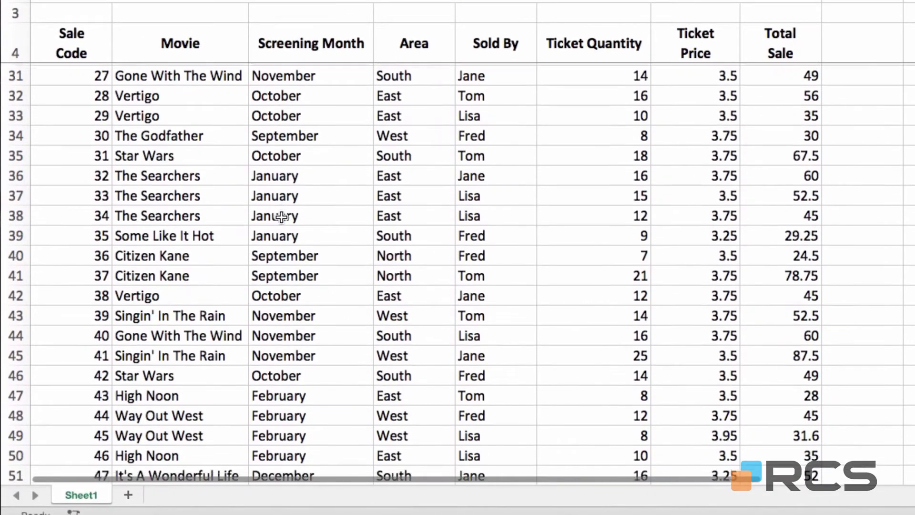
scroll(281, 216, "down", 2)
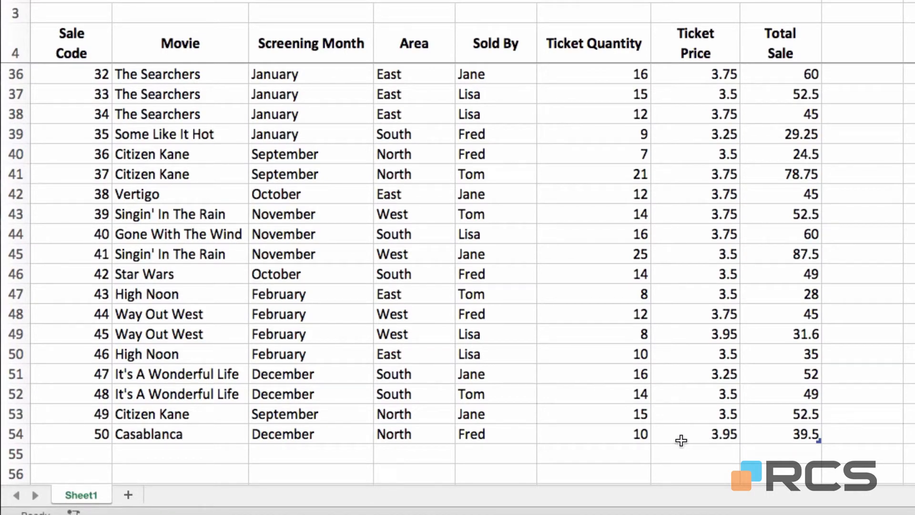
scroll(353, 321, "down", 4)
scroll(353, 321, "up", 10)
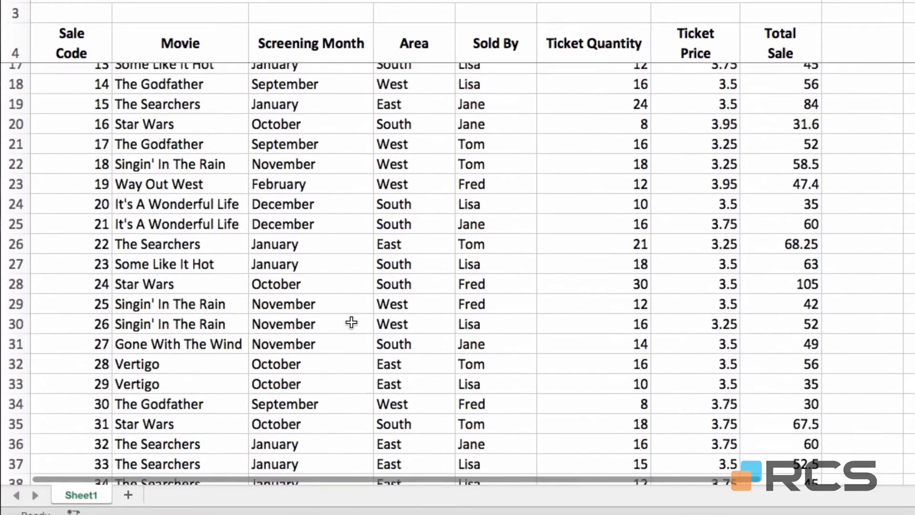
scroll(351, 322, "up", 5)
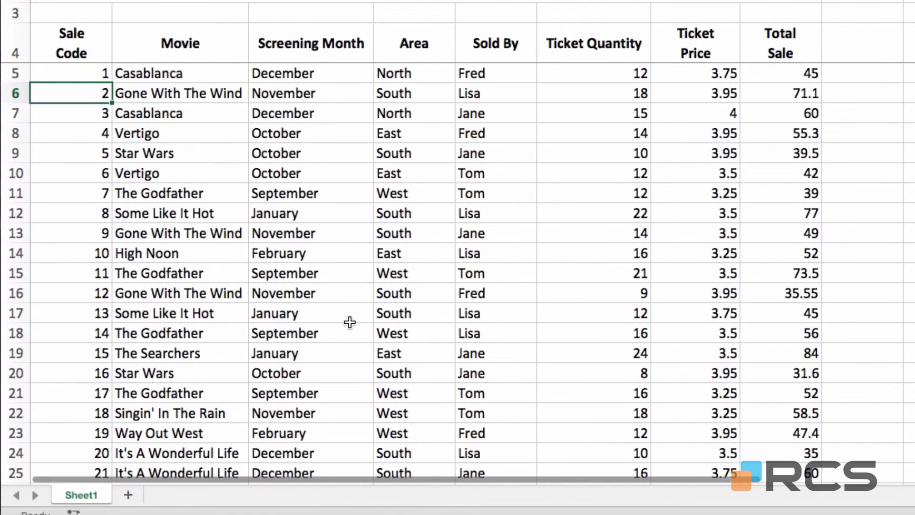
left_click(186, 113)
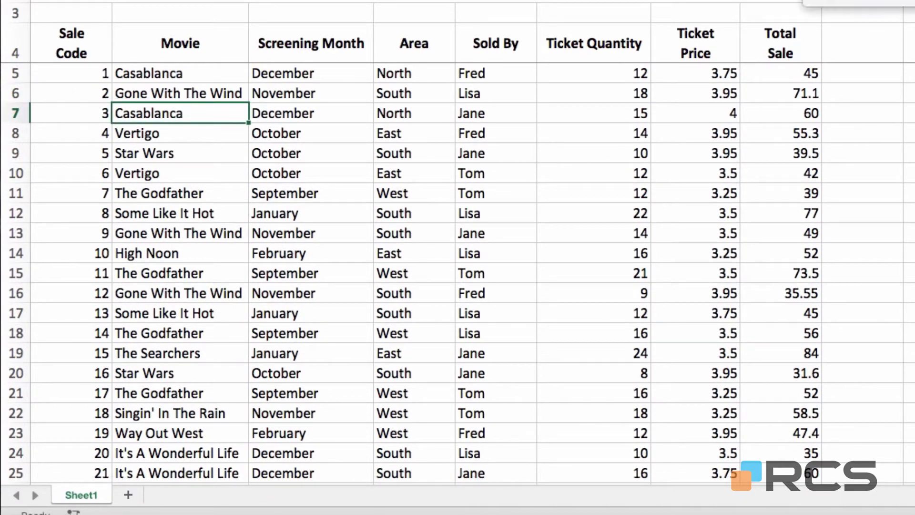
left_click(829, 2)
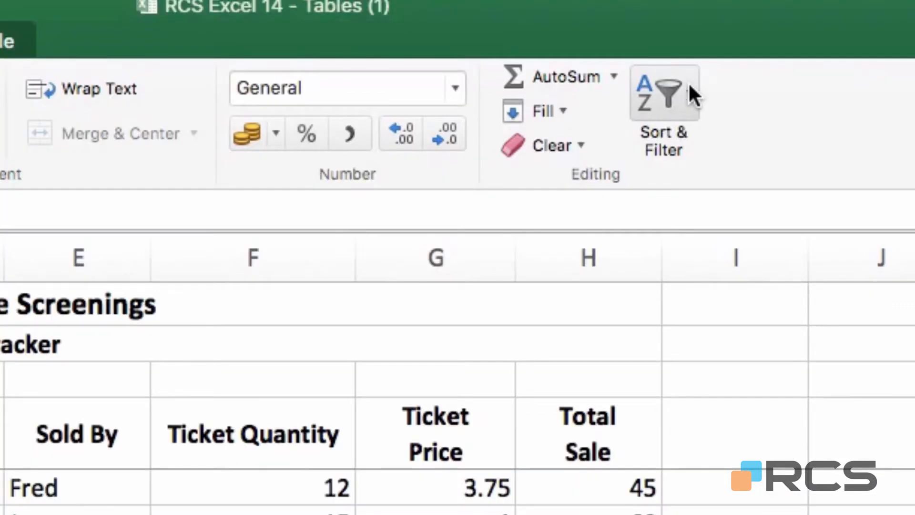
Start a custom sort of the table with Sold By as the first level, on values from A to Z.
left_click(668, 93)
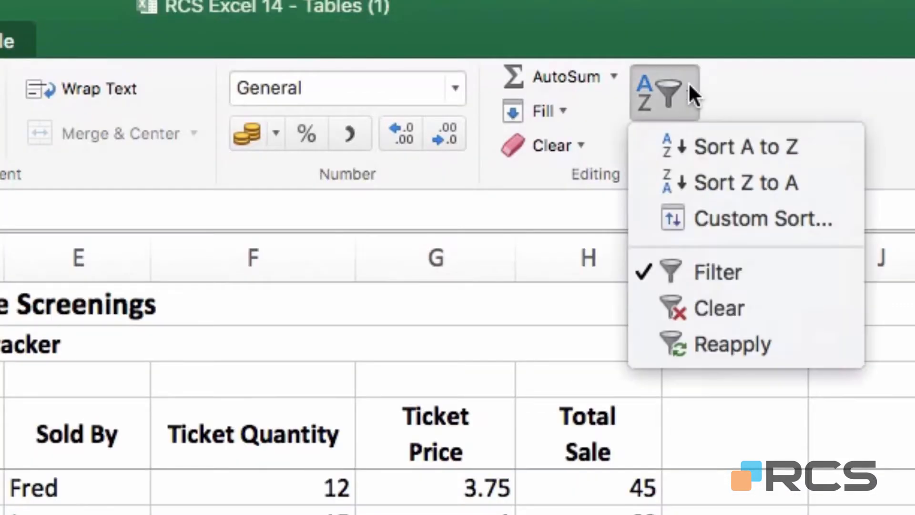
left_click(745, 221)
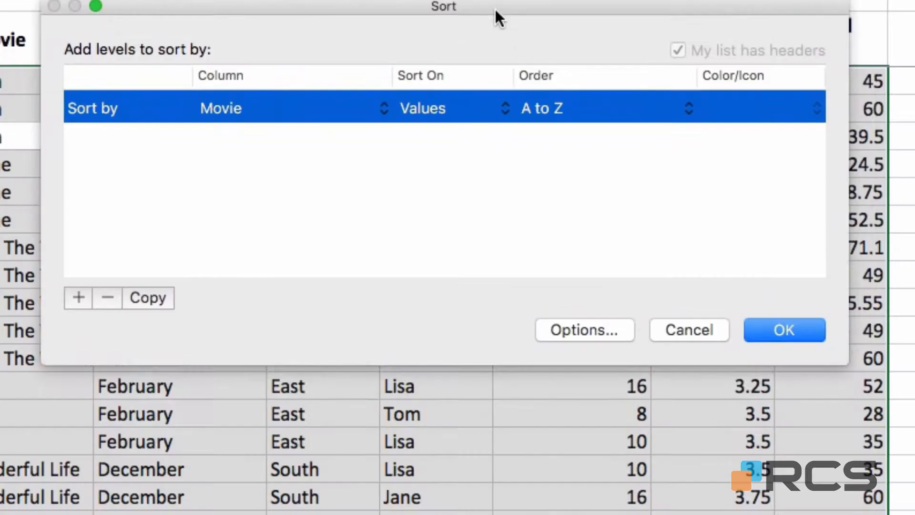
left_click_drag(286, 143, 340, 333)
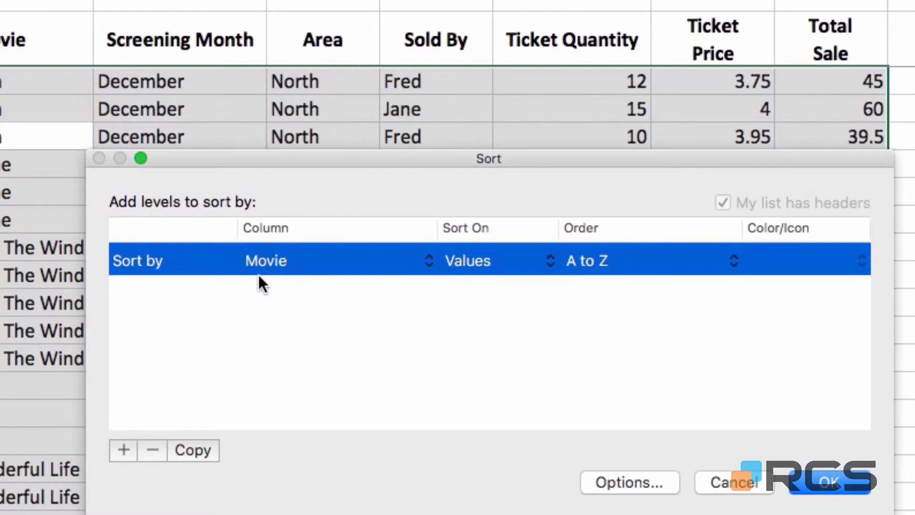
left_click(428, 262)
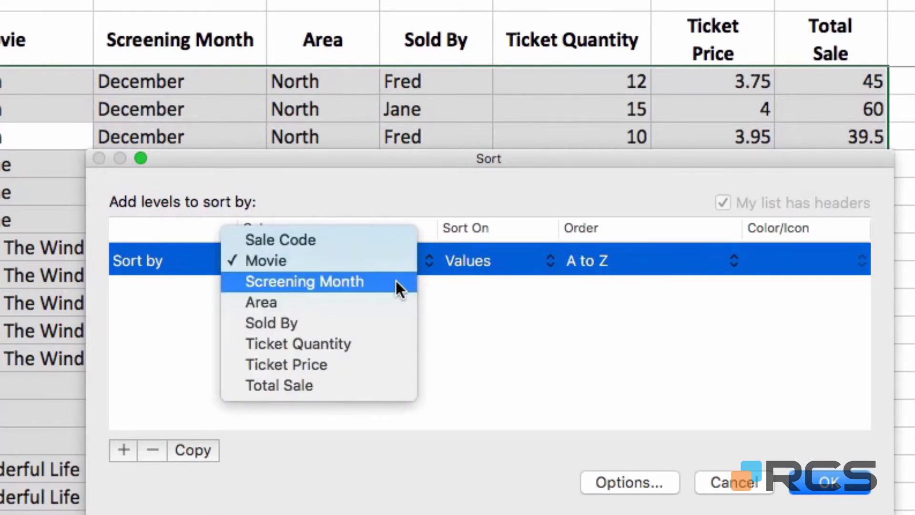
left_click(286, 323)
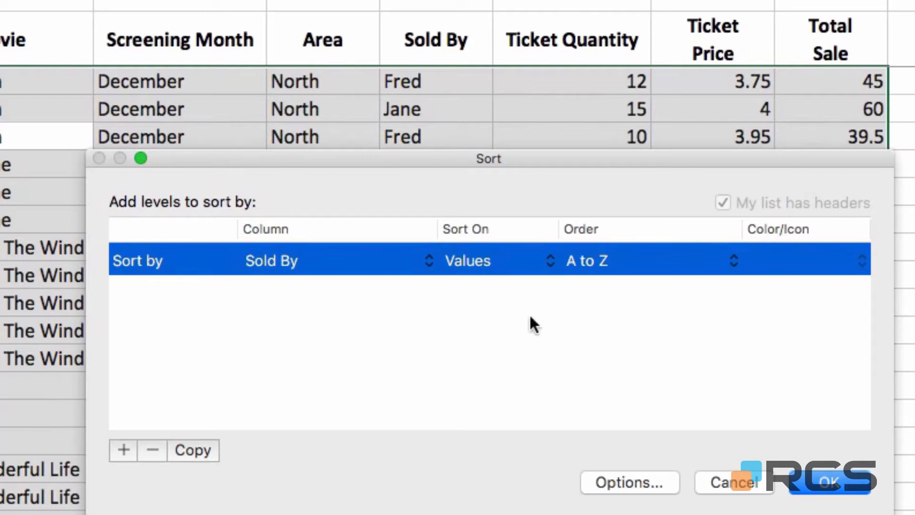
Add a second sort level on Ticket Quantity values, ordered Largest to Smallest, and apply the custom sort.
left_click(123, 450)
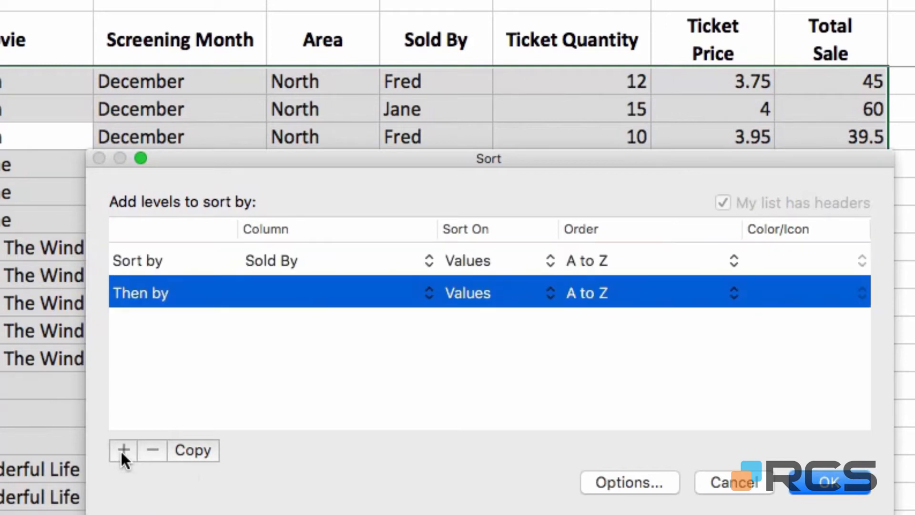
left_click(430, 293)
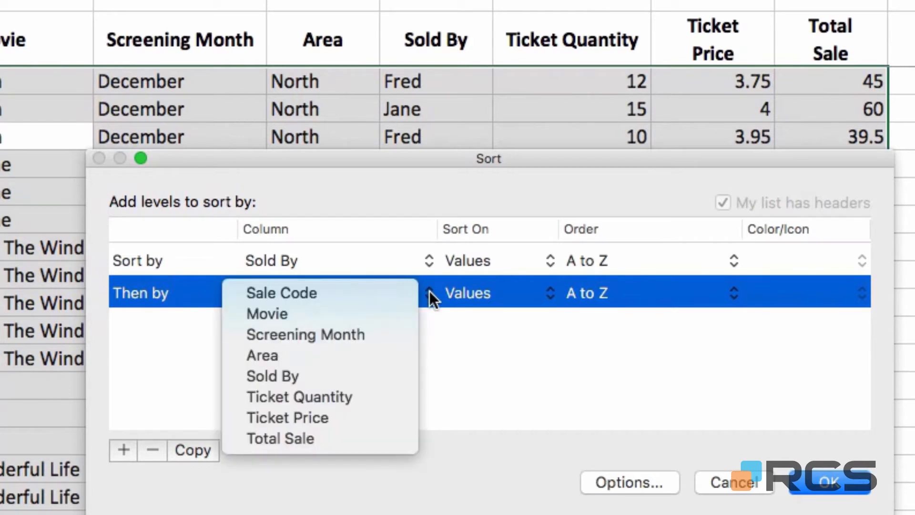
left_click(354, 397)
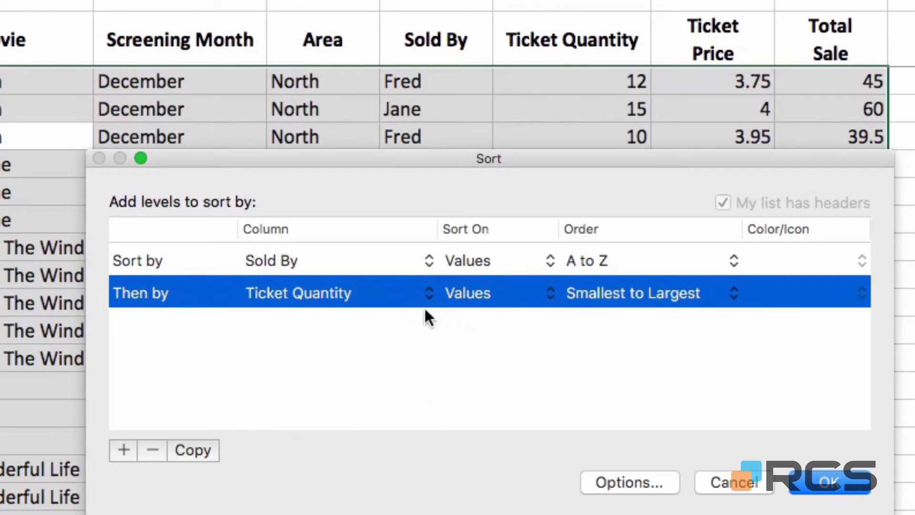
left_click(550, 294)
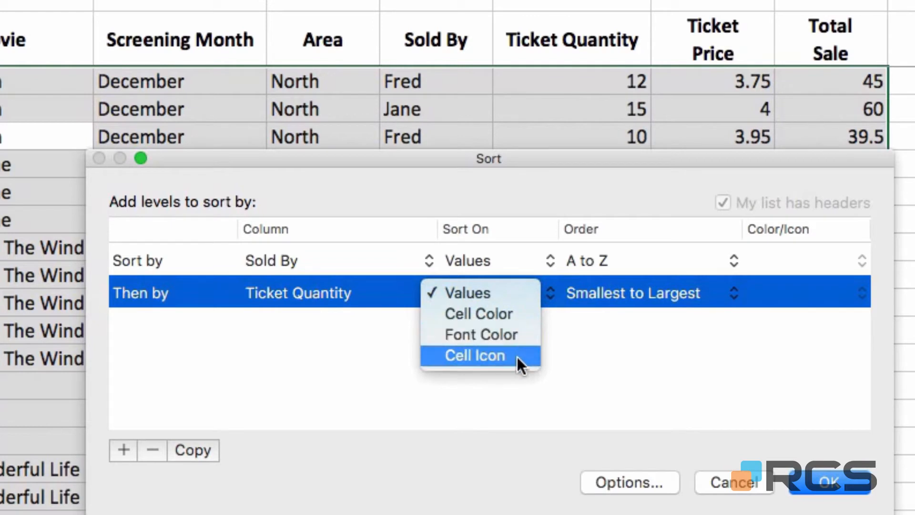
left_click(547, 299)
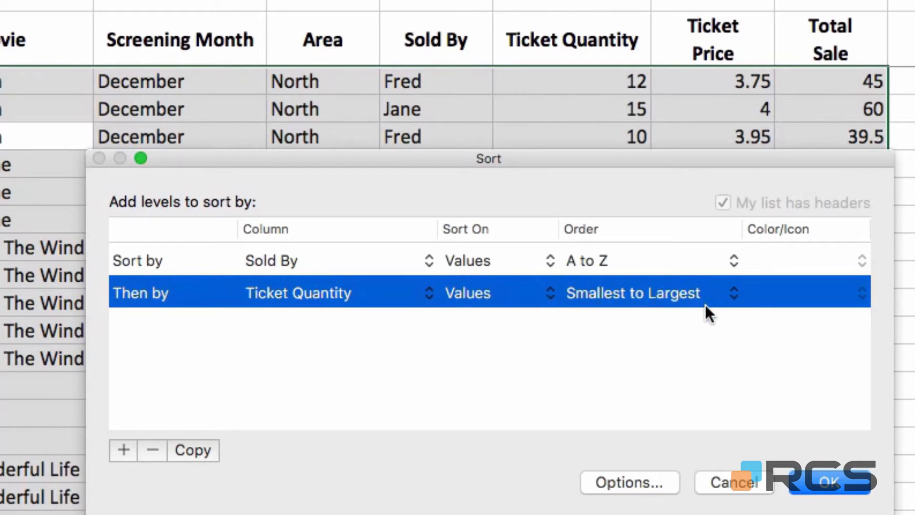
left_click(731, 300)
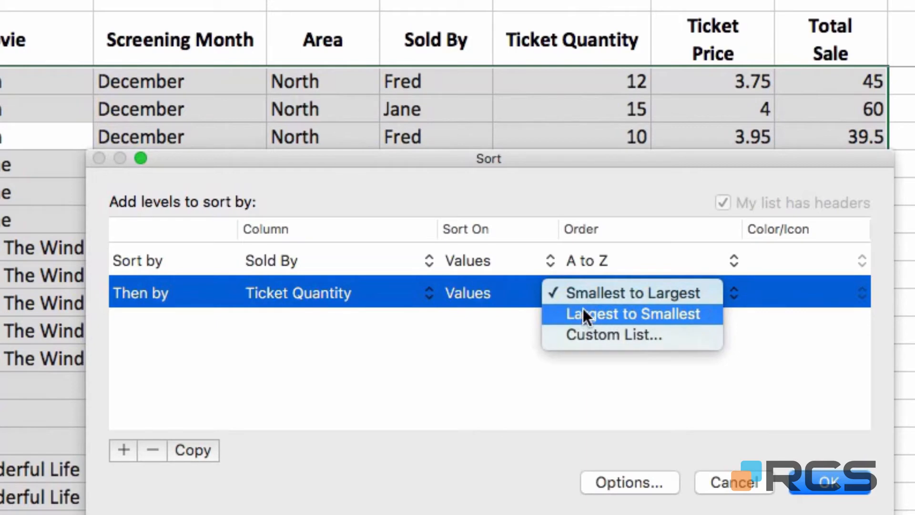
left_click(622, 316)
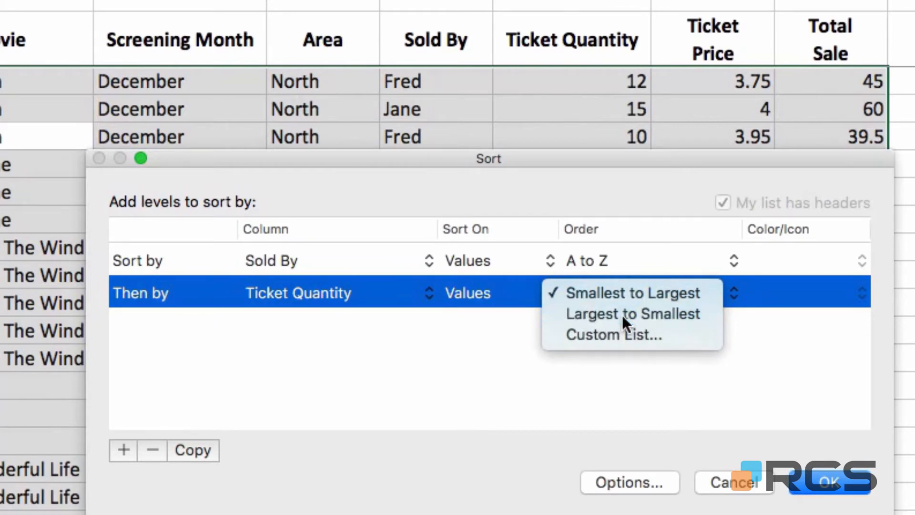
left_click(829, 481)
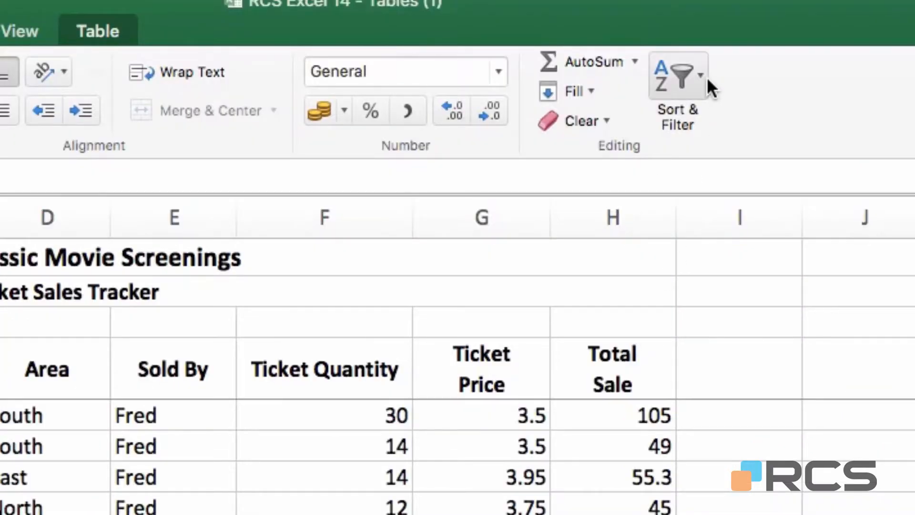
Add a Screening Month sort level on values A to Z, move it above Sold By as the first level, and apply the custom sort.
left_click(708, 78)
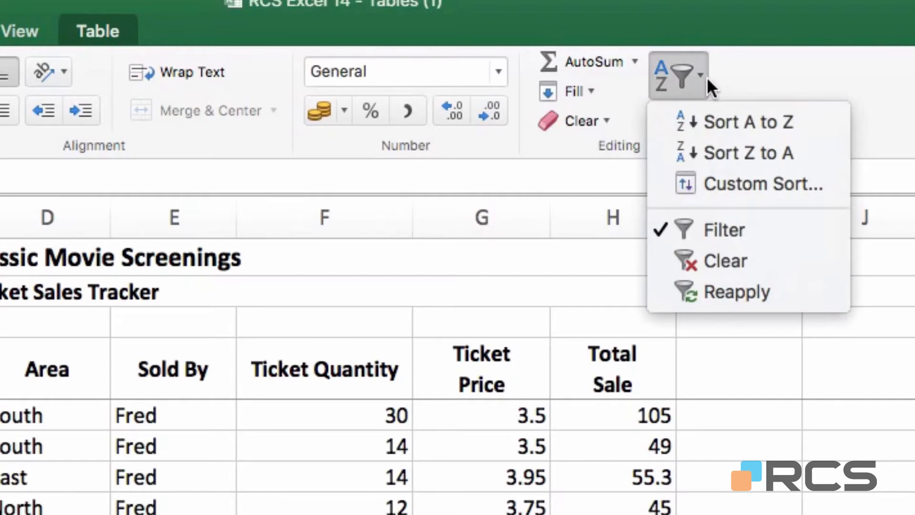
left_click(703, 181)
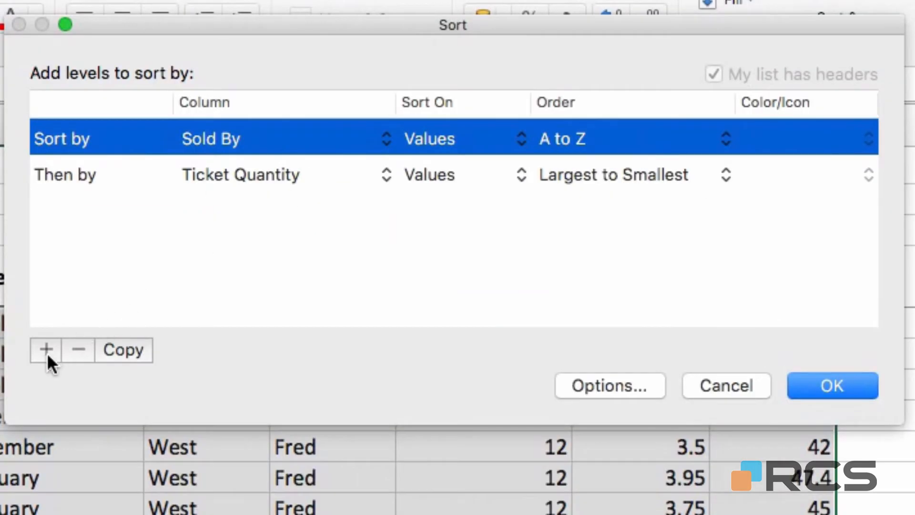
left_click(47, 350)
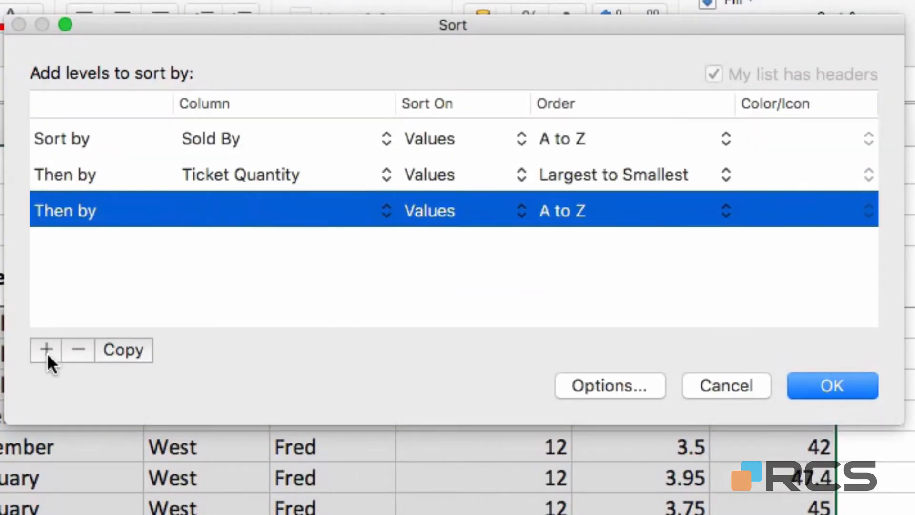
left_click(374, 208)
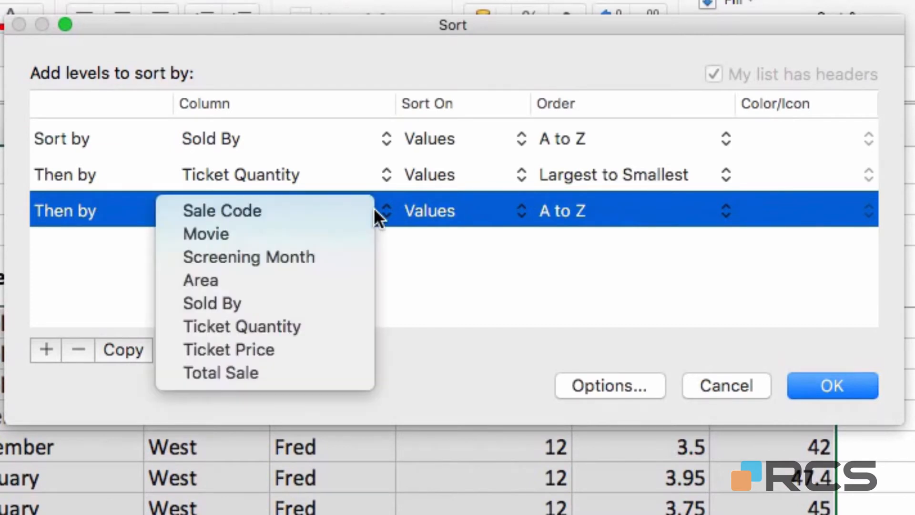
left_click(301, 257)
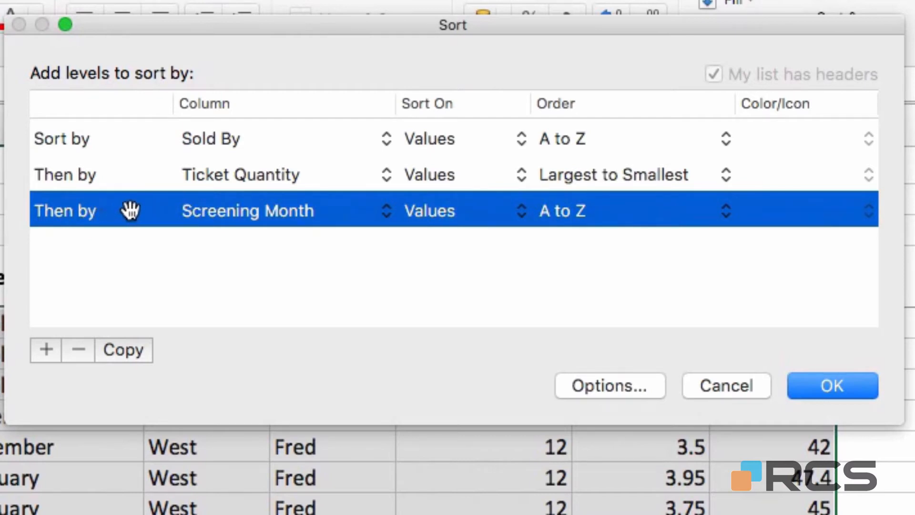
left_click_drag(153, 206, 111, 126)
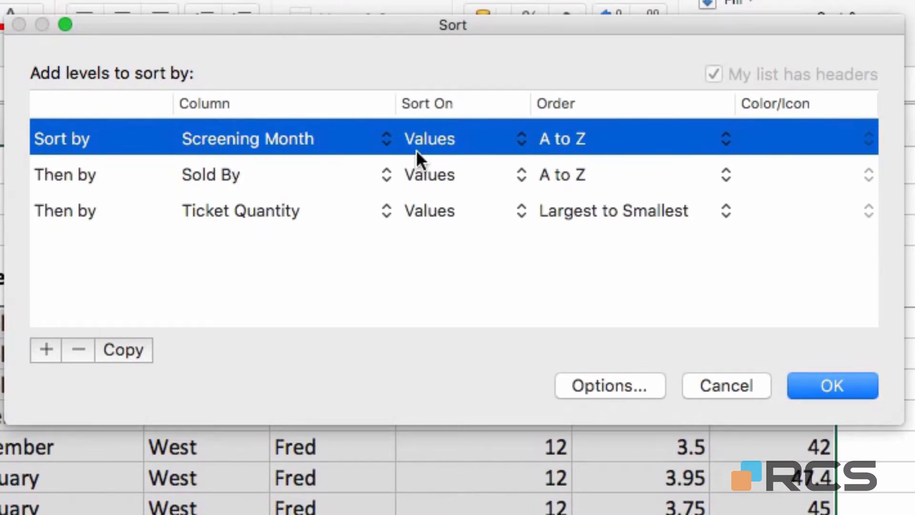
left_click(860, 386)
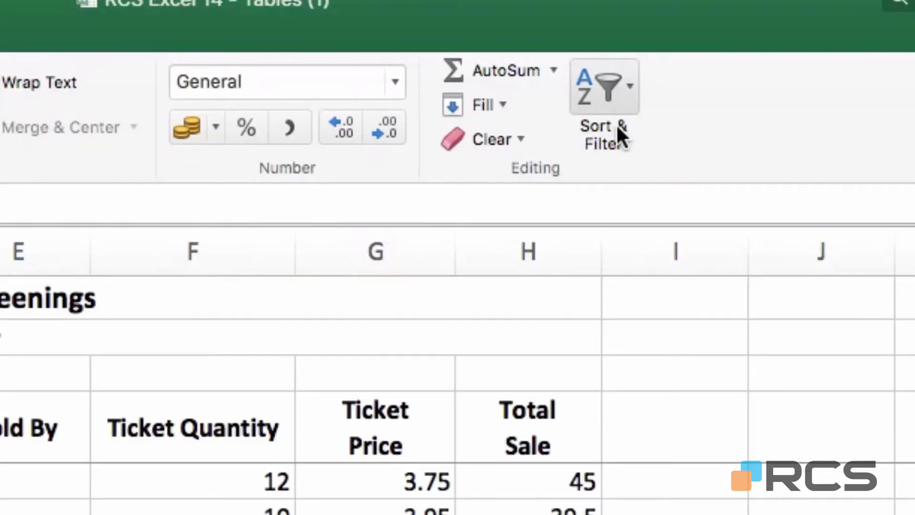
Remove the Screening Month level from the custom sort and reapply it by Sold By and Ticket Quantity.
left_click(617, 133)
left_click(661, 213)
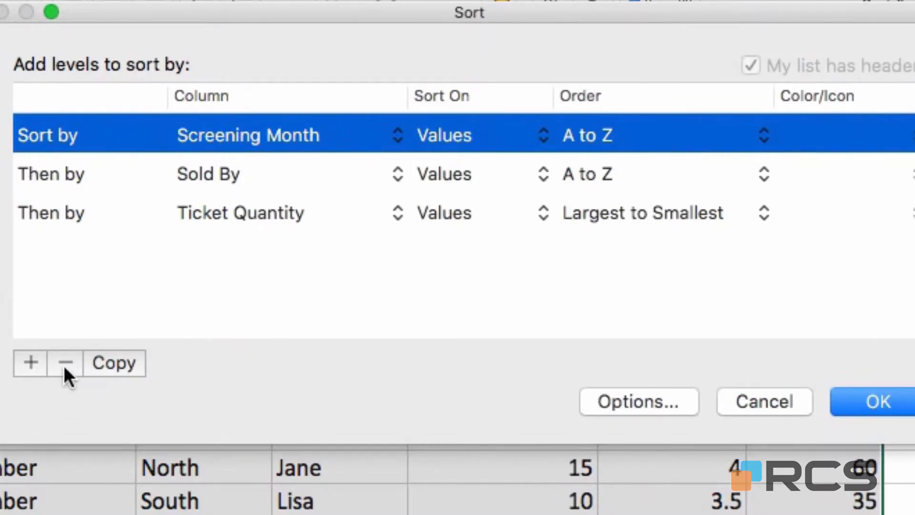
left_click(67, 366)
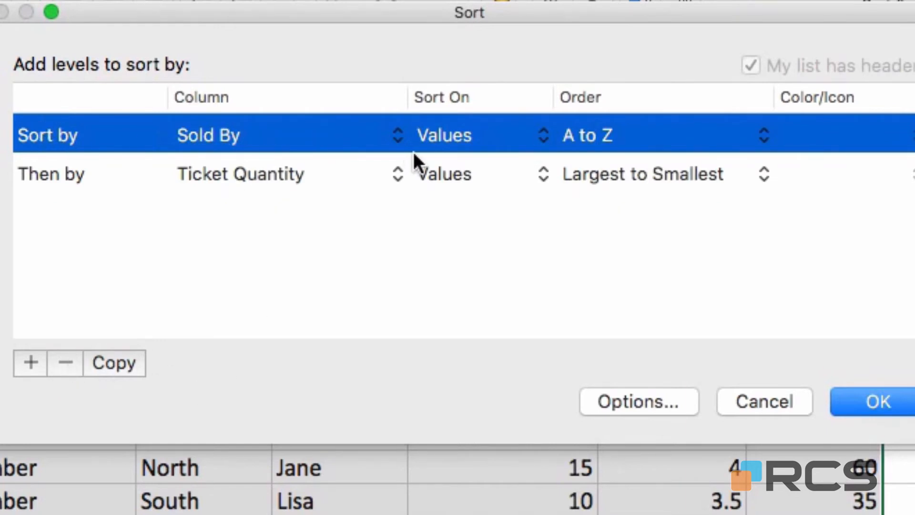
left_click(870, 401)
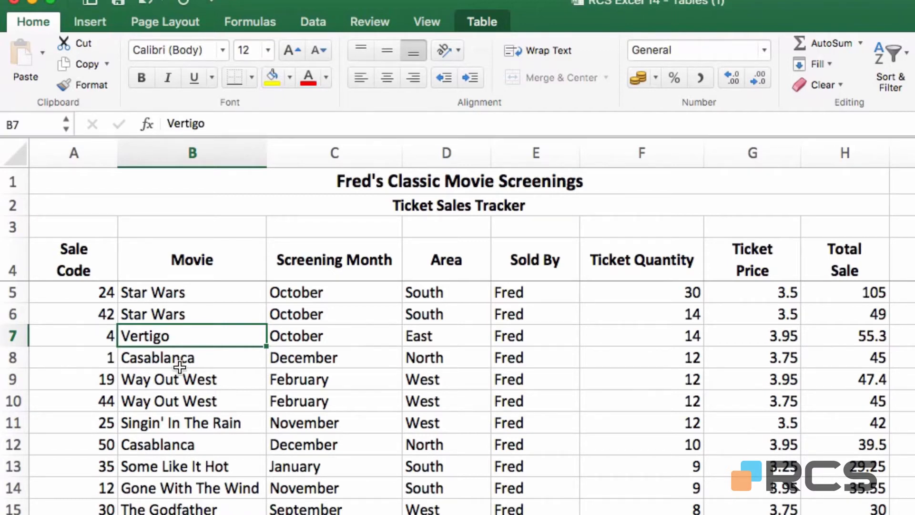
Sort the ticket sales table by Sale Code from smallest to largest, and turn off the table's filter.
left_click(76, 363)
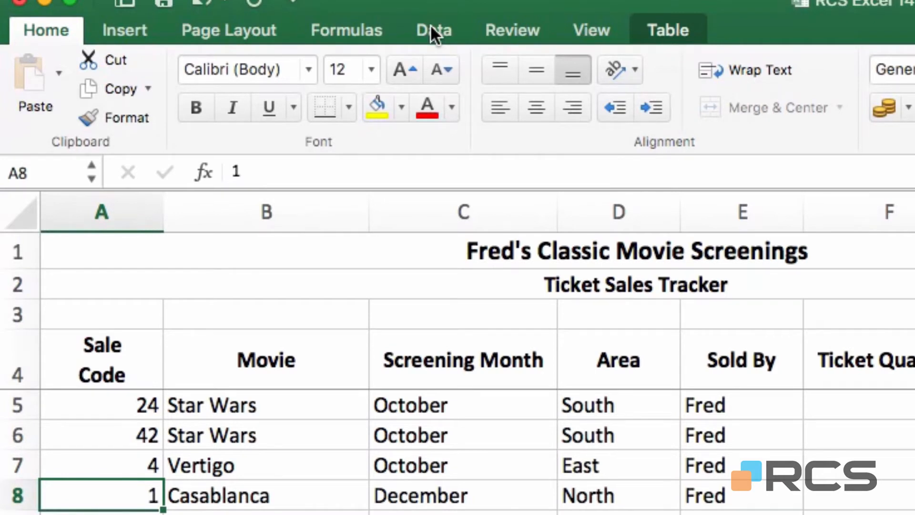
left_click(430, 29)
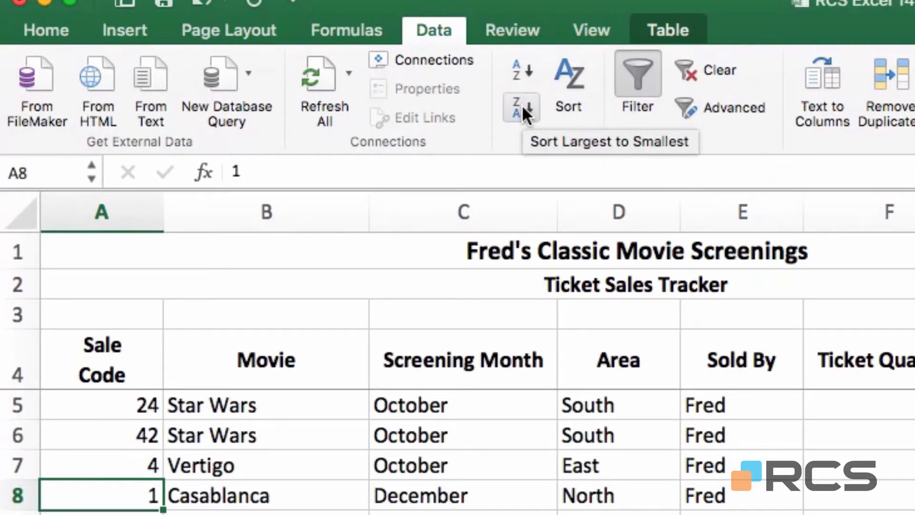
left_click(568, 81)
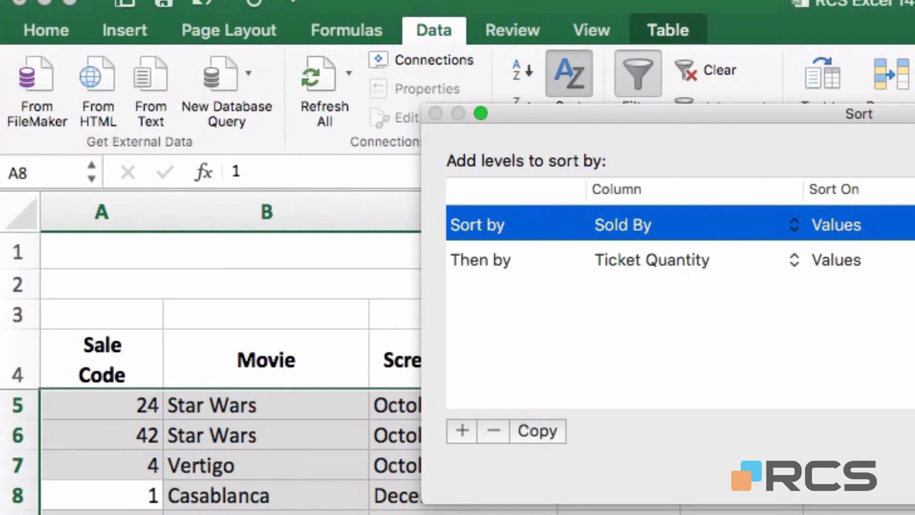
key("Escape")
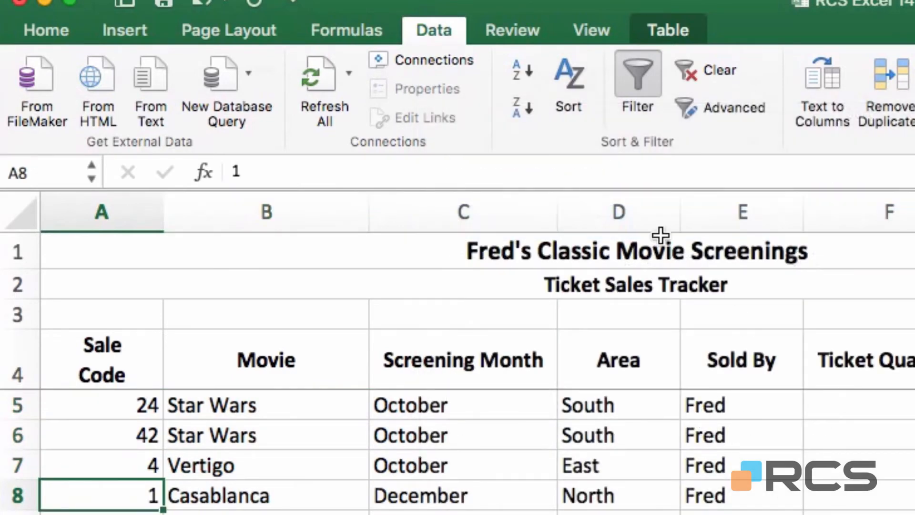
left_click(519, 72)
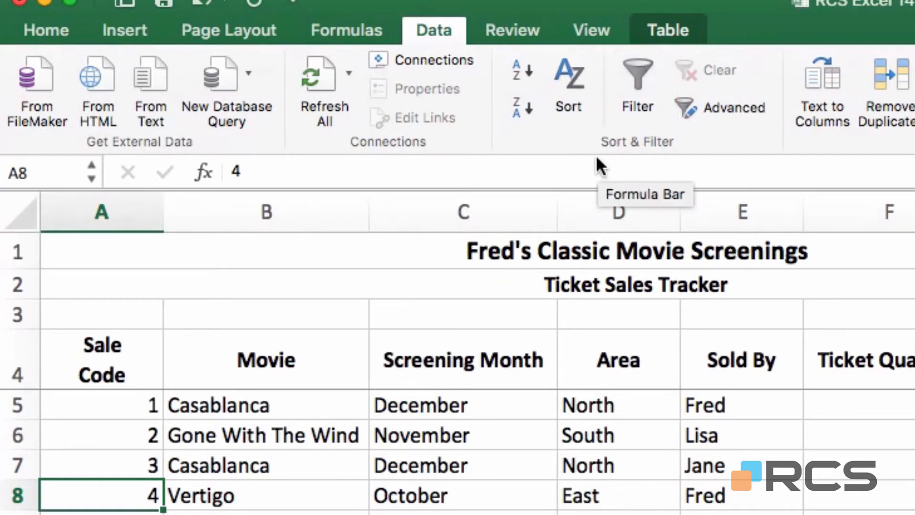
Turn on filtering for the ticket sales table, with a cell inside the table selected.
left_click(51, 27)
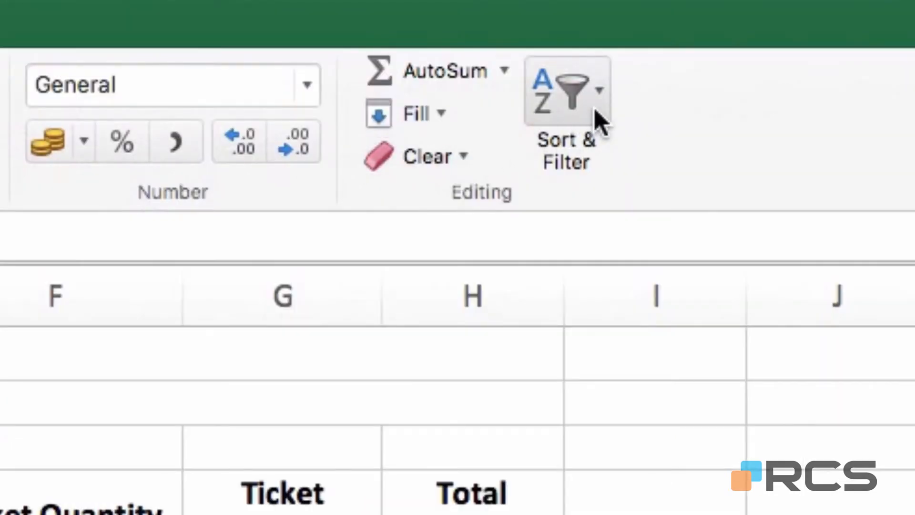
left_click(595, 109)
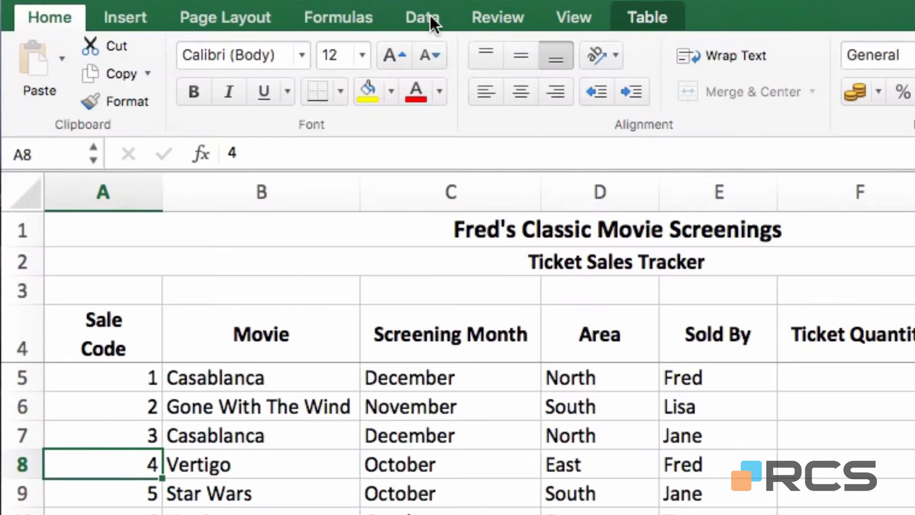
left_click(428, 14)
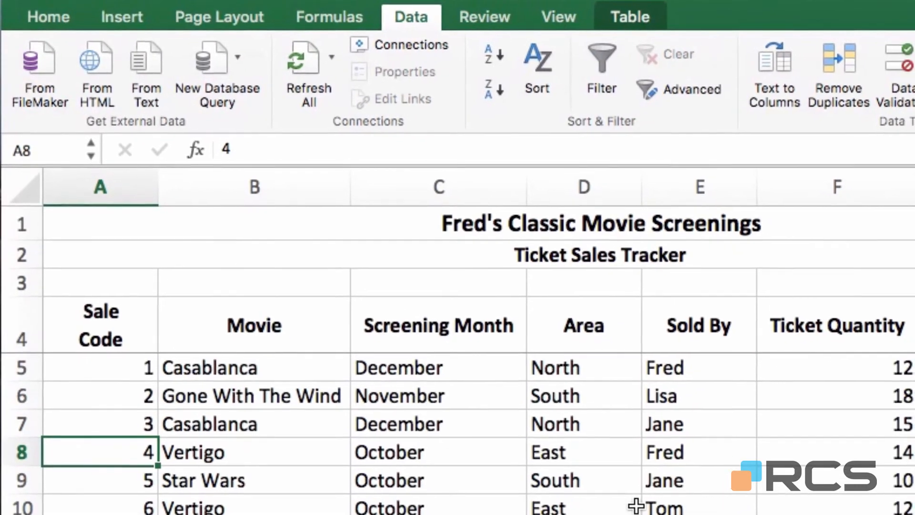
left_click(643, 513)
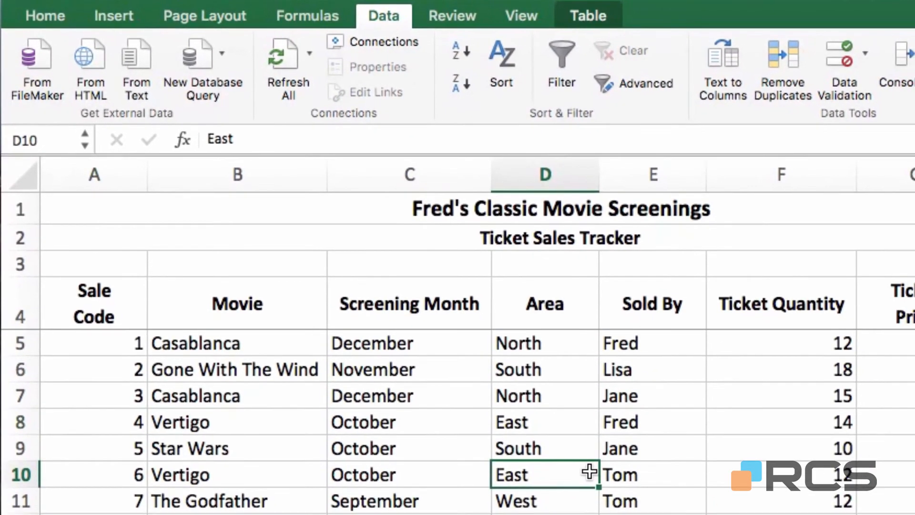
left_click(562, 66)
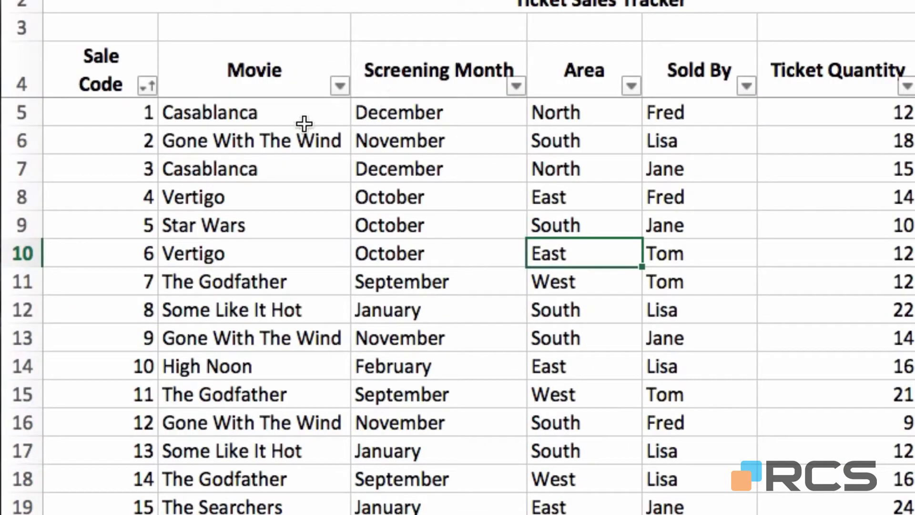
Filter the Movie column by clearing all selected titles and selecting only Casablanca.
left_click(343, 85)
left_click_drag(397, 163, 389, 38)
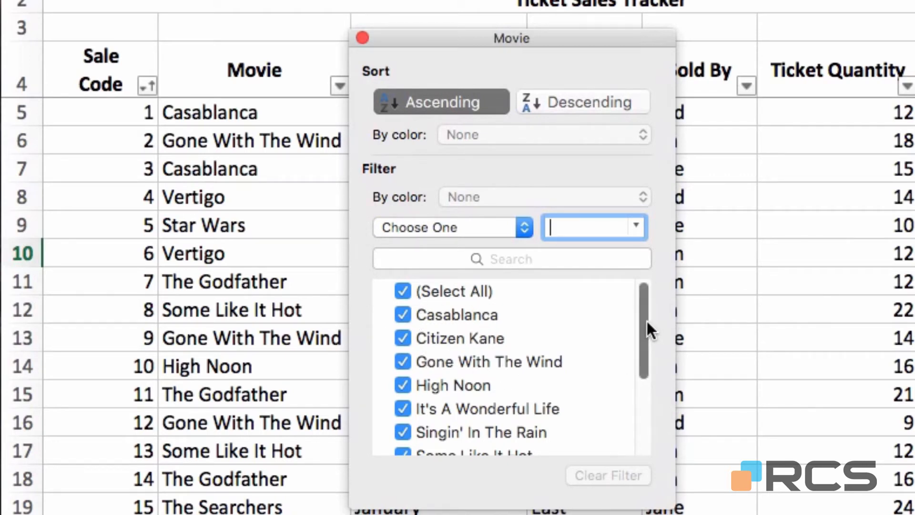
mouse_move(646, 319)
left_mouse_down()
mouse_move(647, 401)
mouse_move(652, 303)
left_mouse_up()
left_click(402, 291)
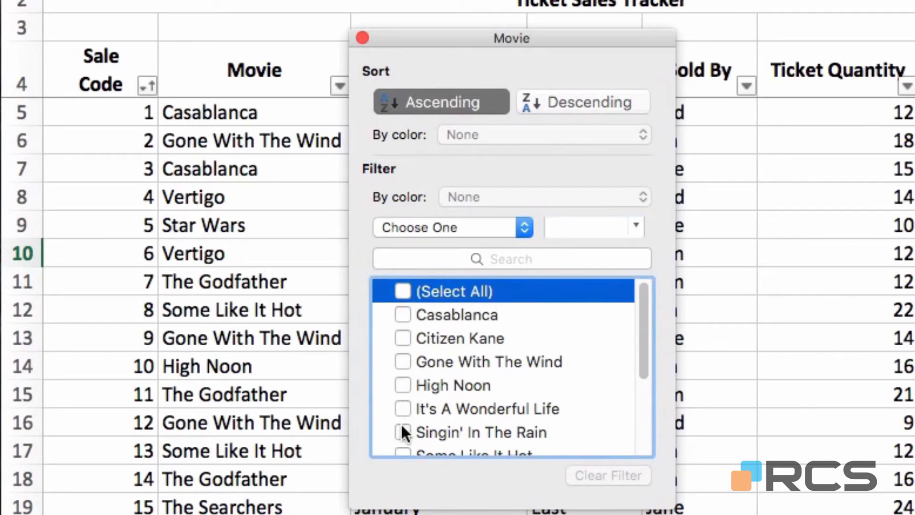
left_click(402, 314)
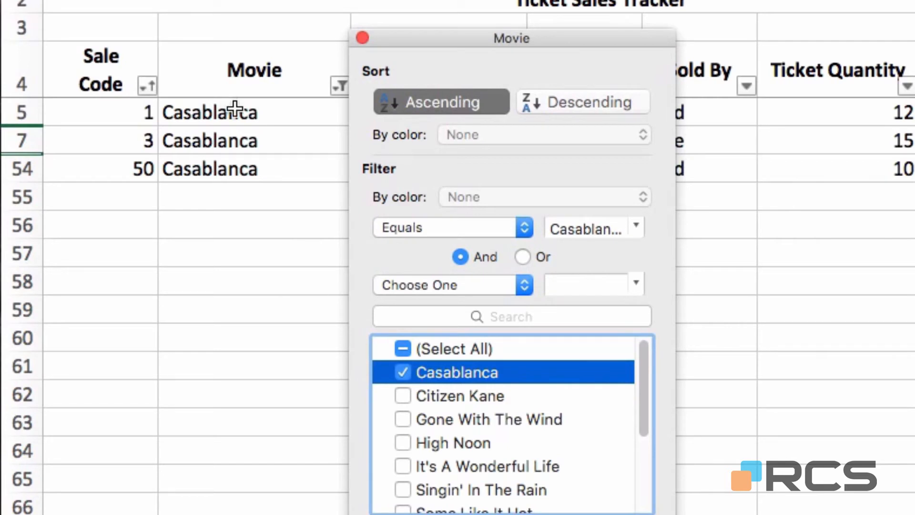
Change the Movie filter from Casablanca to High Noon, It's A Wonderful Life and Singin' In The Rain, and sort the filtered rows in ascending order.
left_click(403, 373)
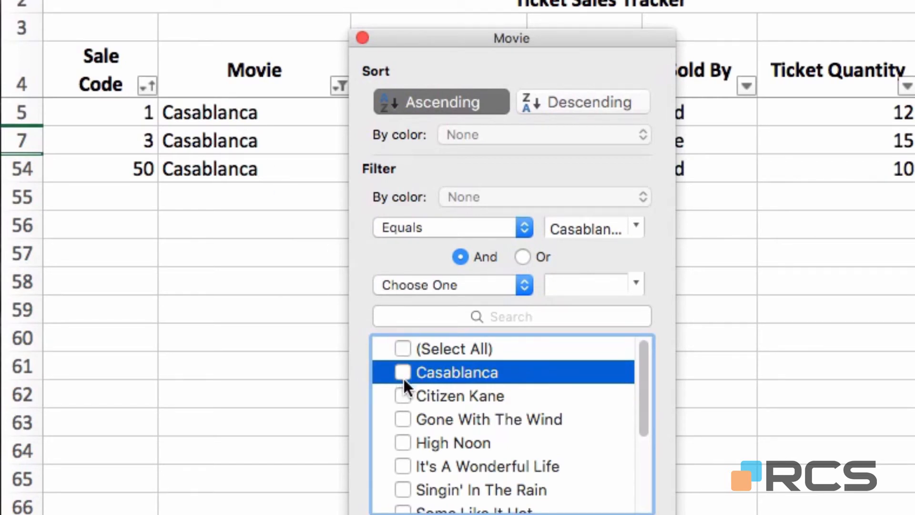
left_click(403, 442)
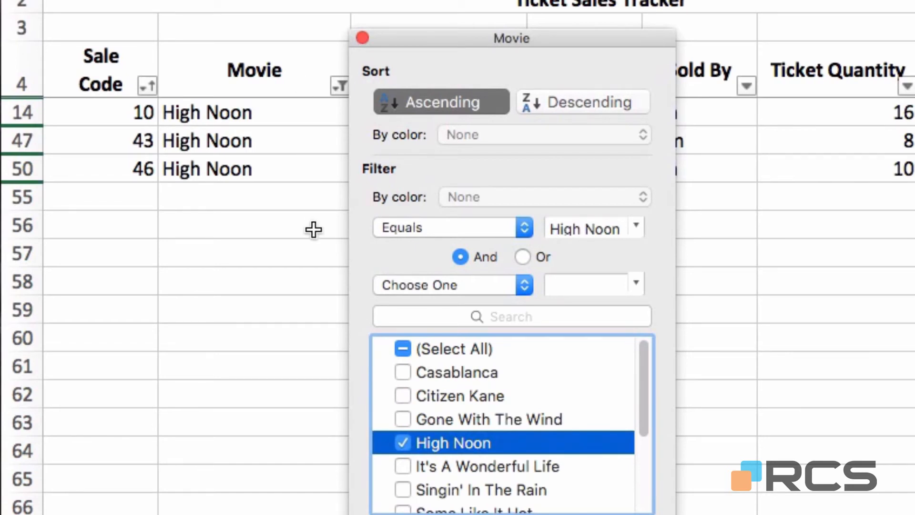
left_click(399, 467)
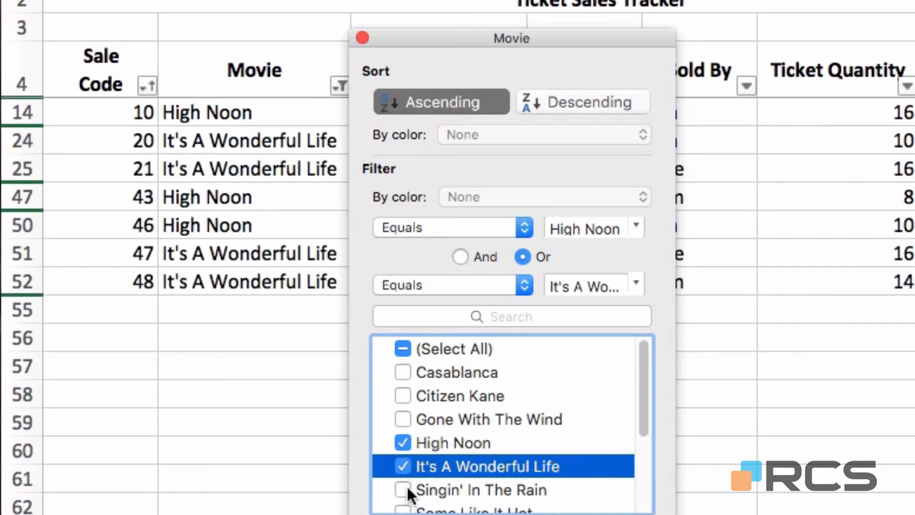
left_click(405, 487)
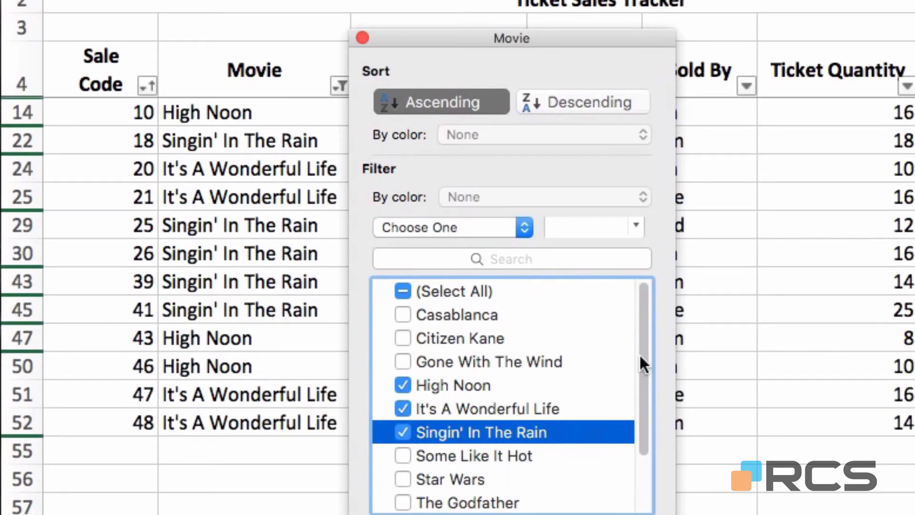
left_click(433, 101)
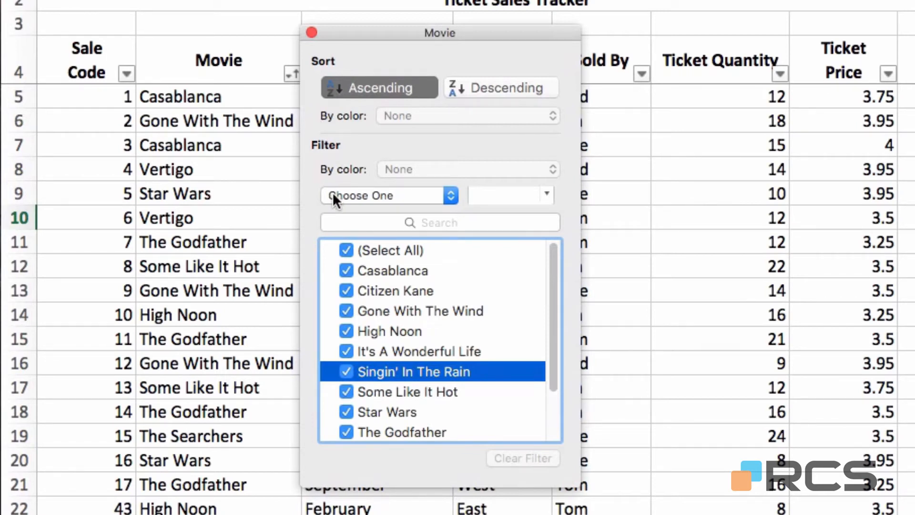
Reset the Movie filter to select only Casablanca, Citizen Kane and Gone With The Wind, and close the filter window.
left_click(347, 249)
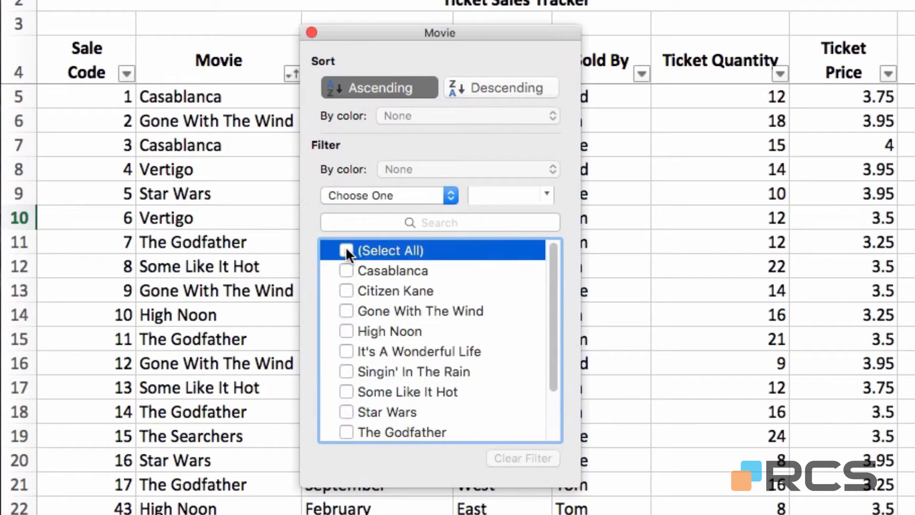
left_click(346, 270)
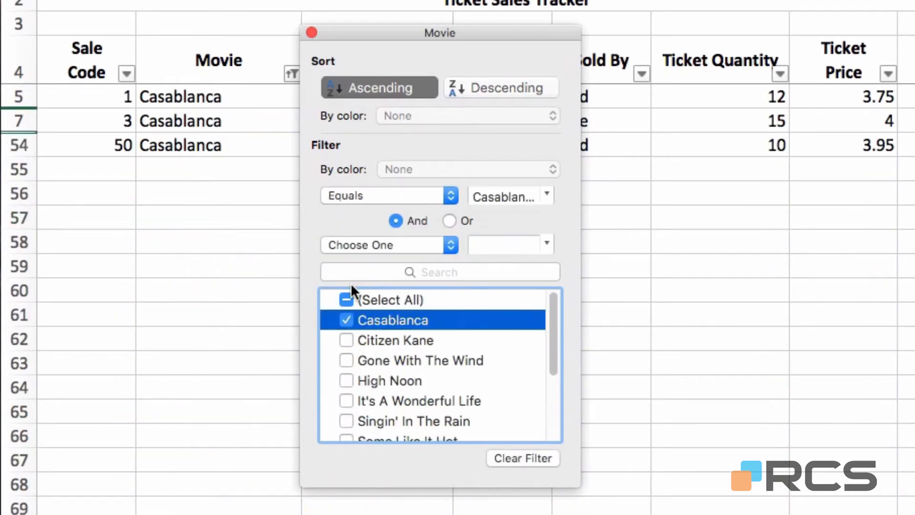
left_click(347, 341)
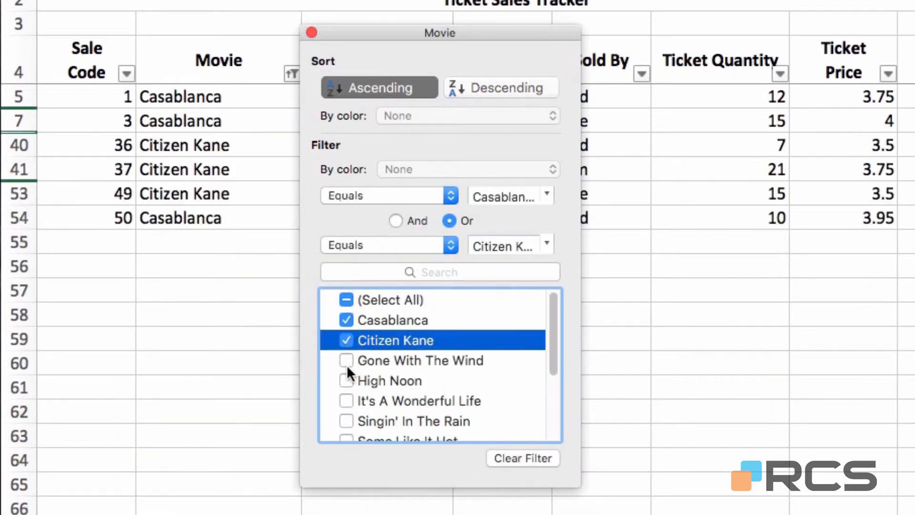
left_click(346, 361)
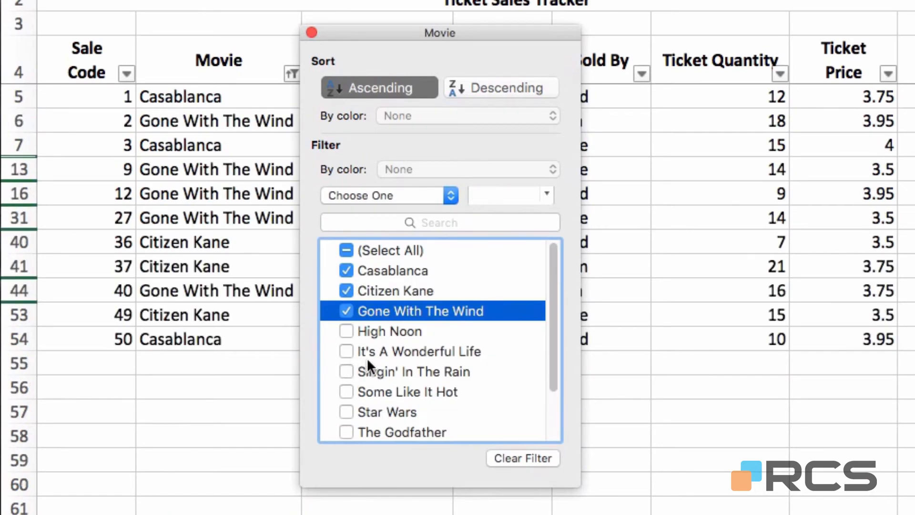
left_click(312, 32)
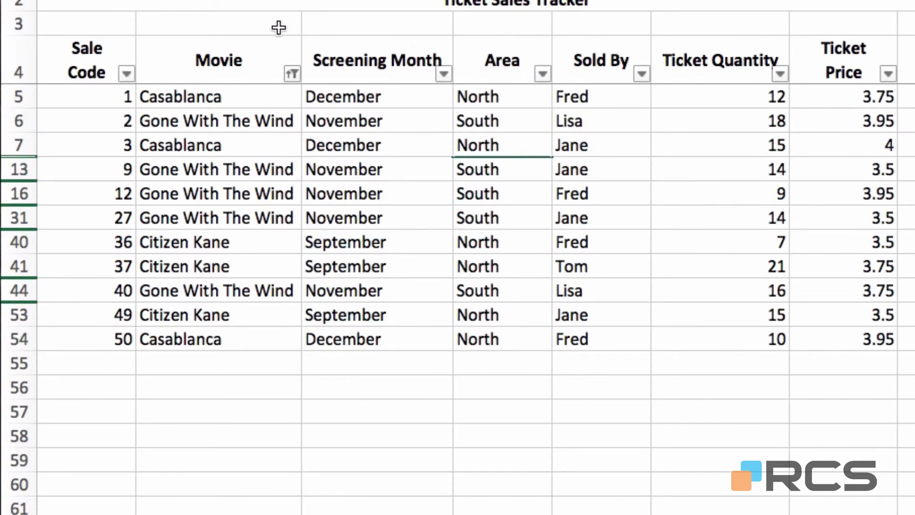
Filter the Sold By column to only the first seller listed, and change the selection to only the third seller.
left_click(286, 53)
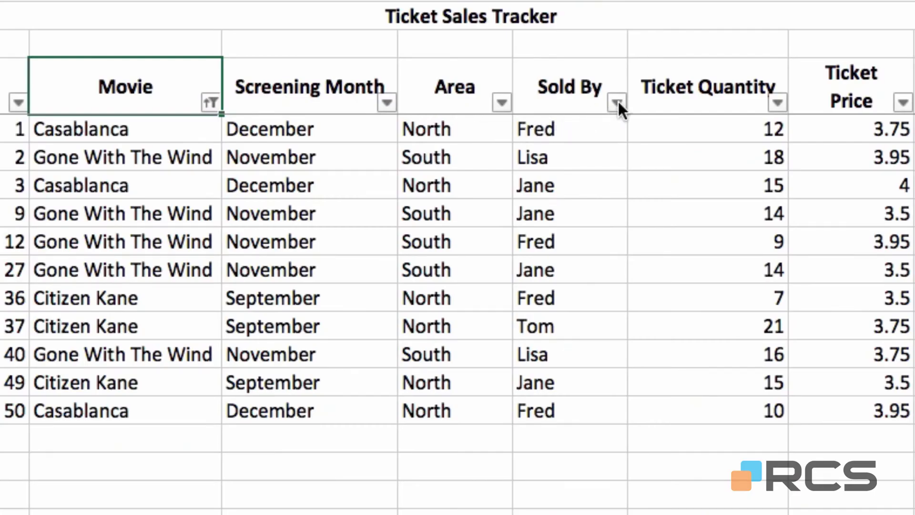
left_click(616, 102)
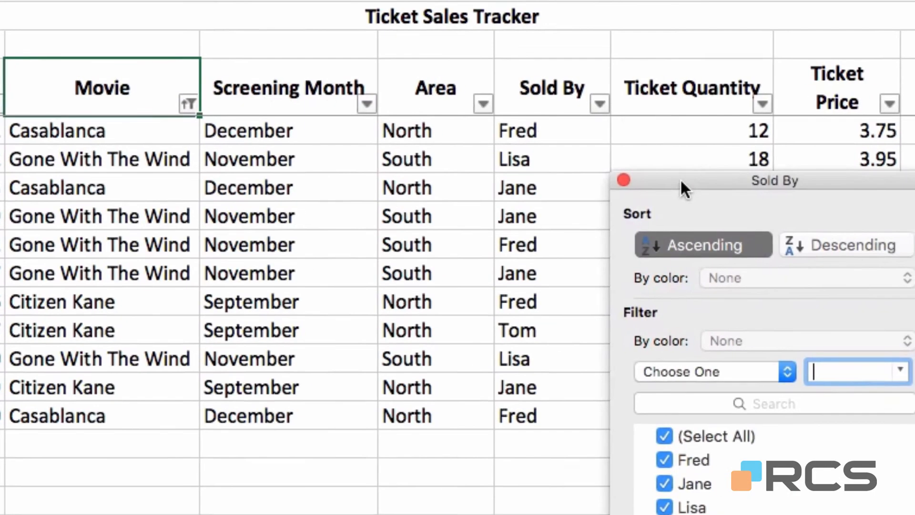
left_click_drag(680, 178, 602, 45)
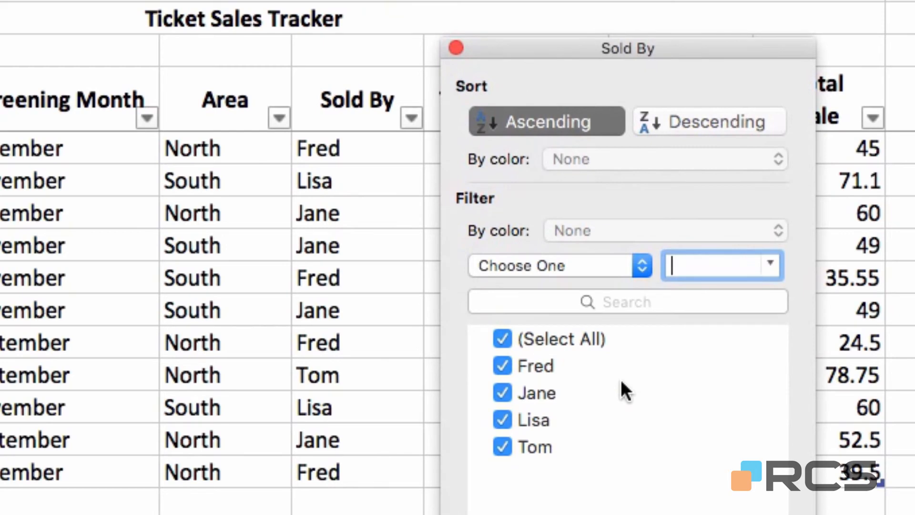
left_click(496, 338)
left_click(505, 368)
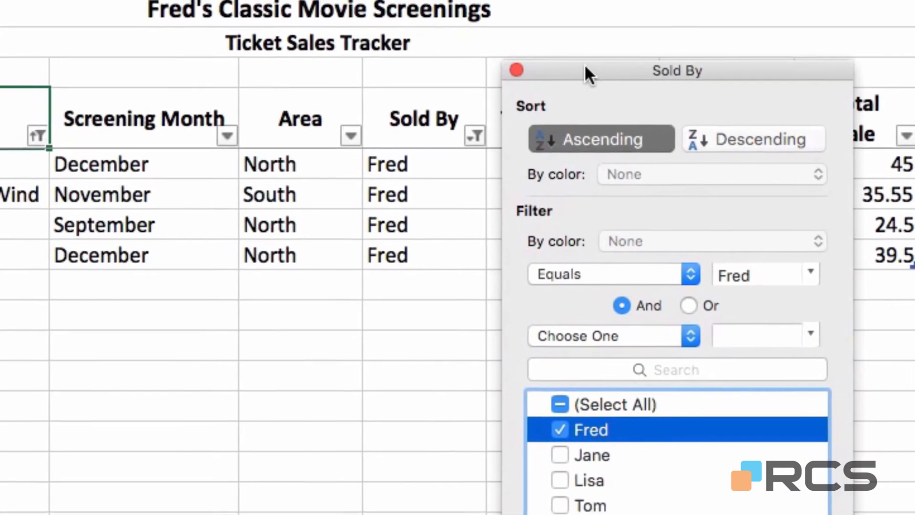
left_click_drag(531, 44, 516, 81)
left_click_drag(610, 112, 640, 140)
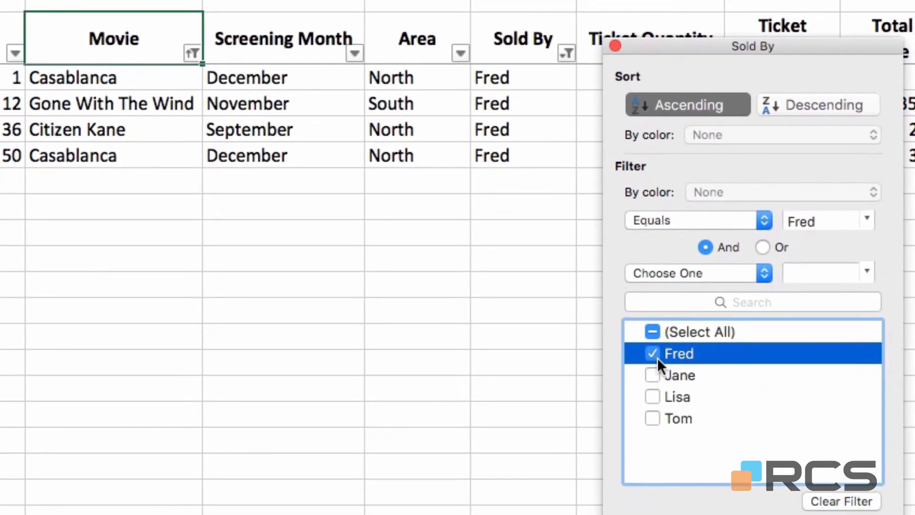
left_click(662, 404)
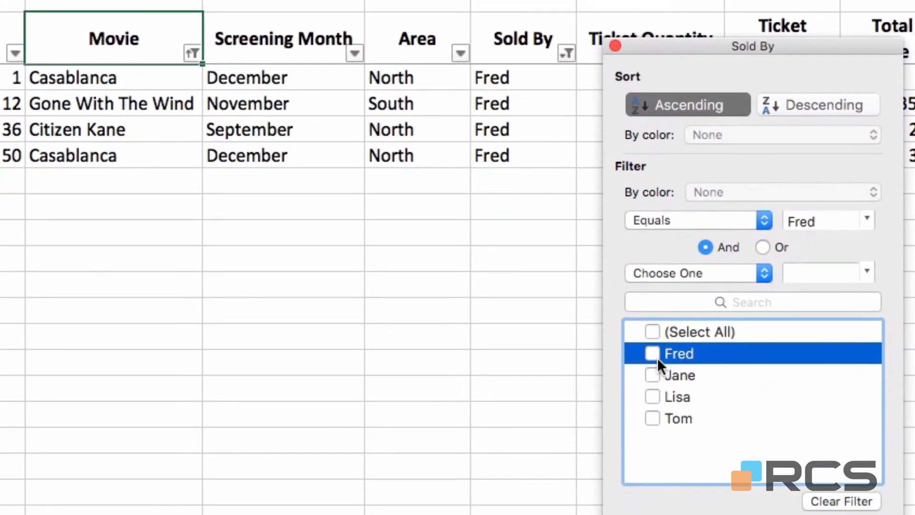
left_click(655, 397)
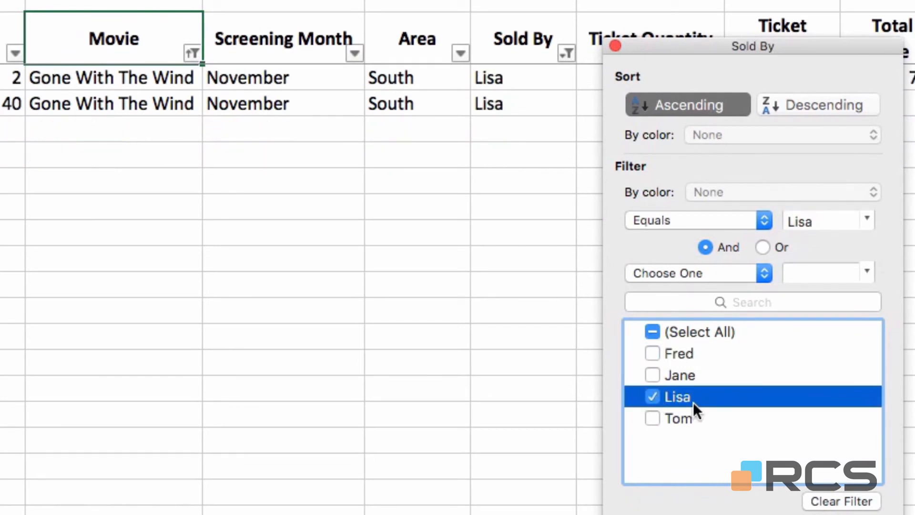
Clear the Sold By filter and the Movie filter, closing each filter window.
left_click(830, 504)
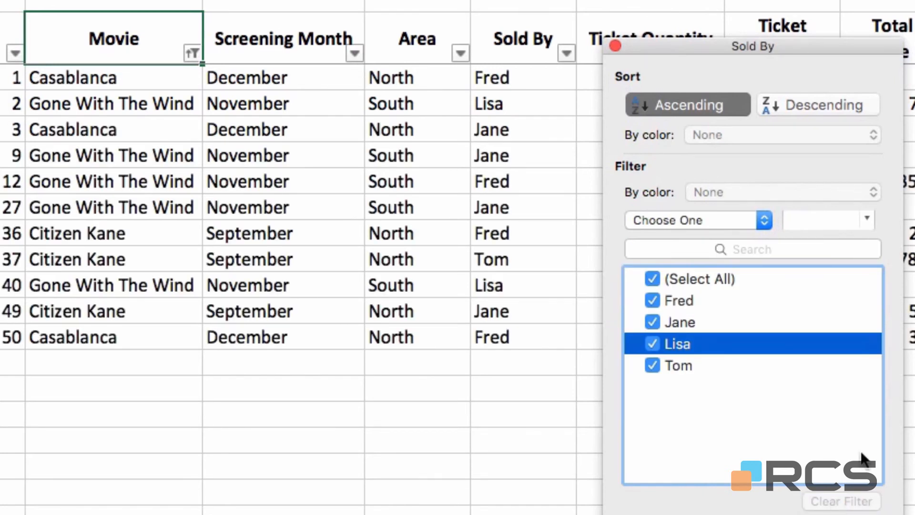
left_click(615, 46)
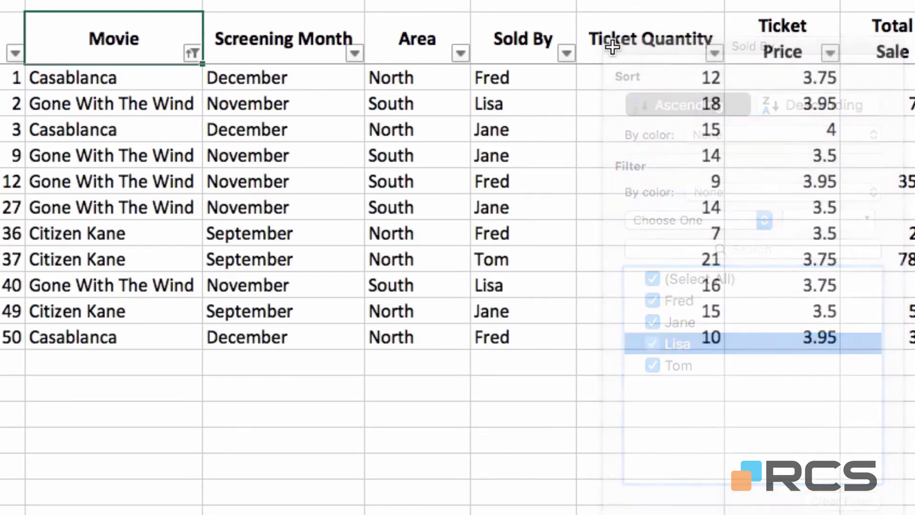
left_click(192, 52)
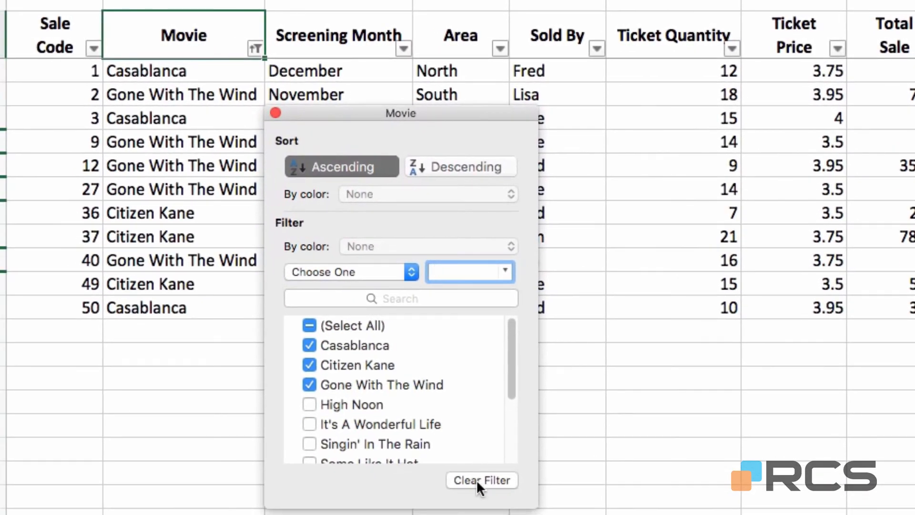
left_click(478, 480)
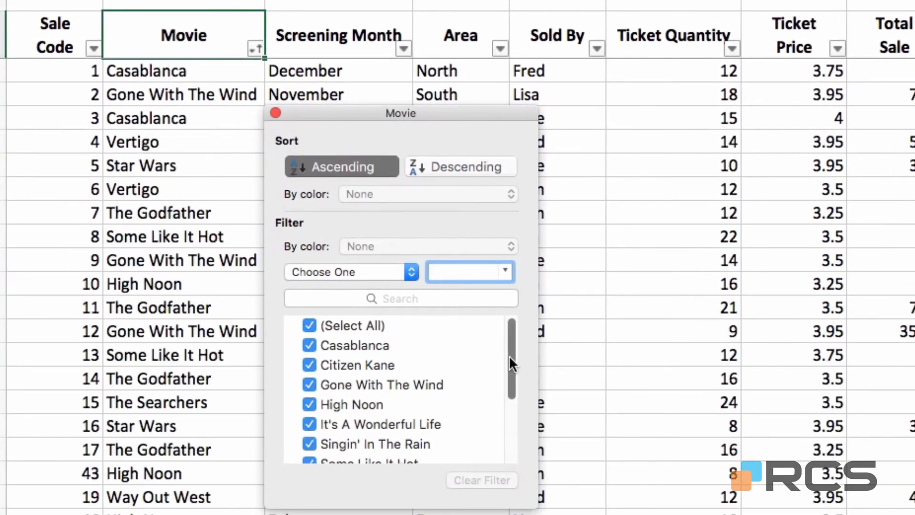
left_click(276, 113)
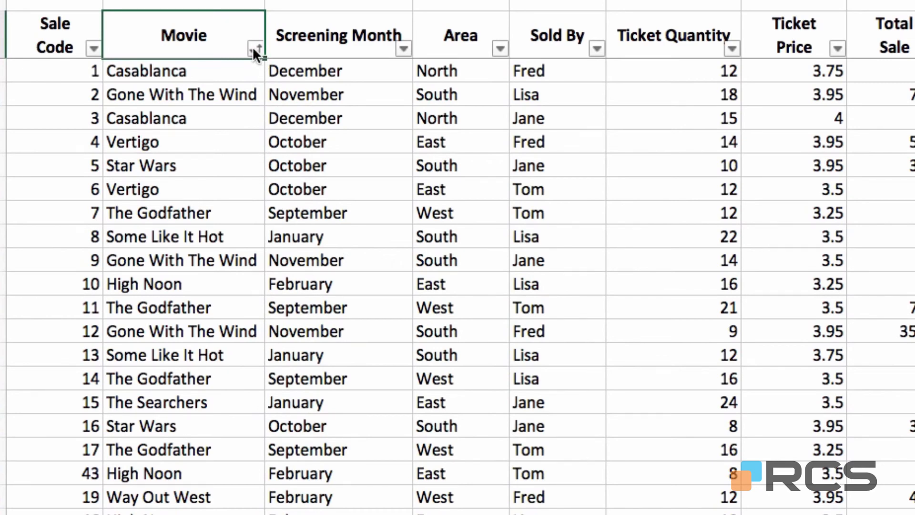
Filter the Movie column to titles that begin with "s" and sort the filtered rows in ascending order.
left_click(254, 49)
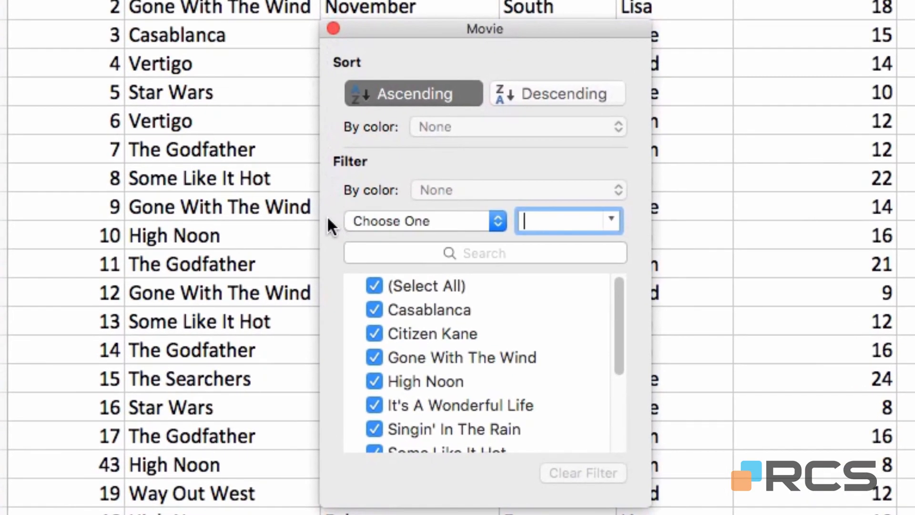
left_click(498, 224)
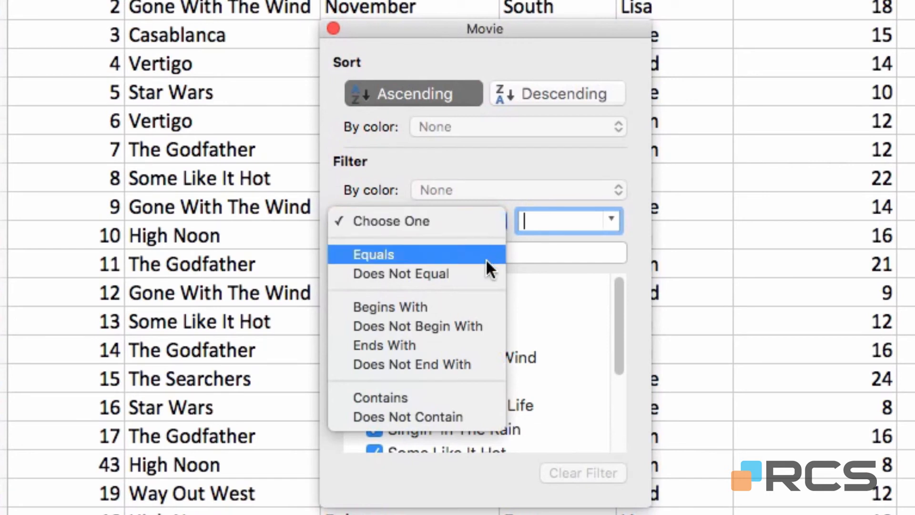
left_click(406, 307)
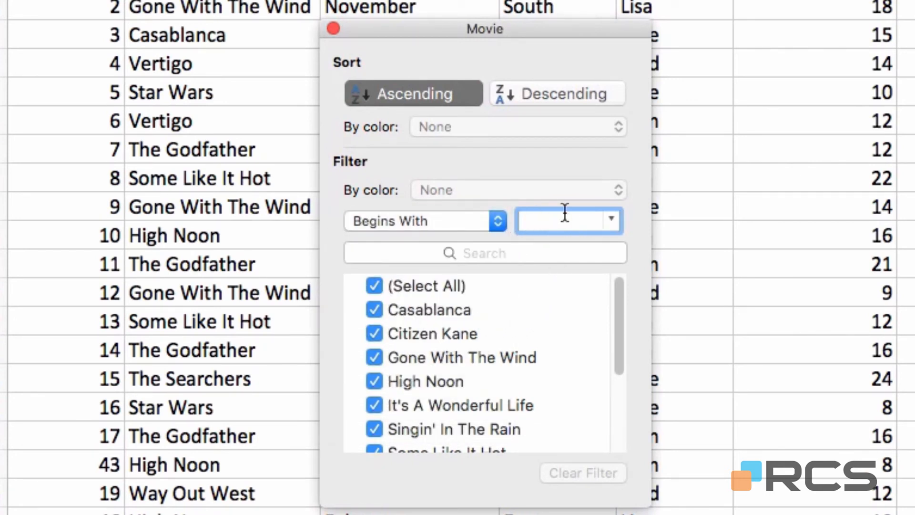
type("s")
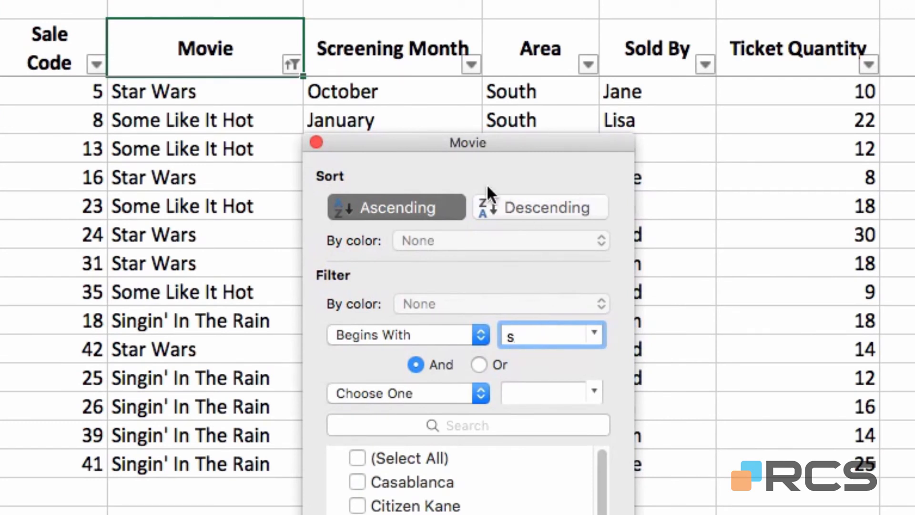
left_click(378, 211)
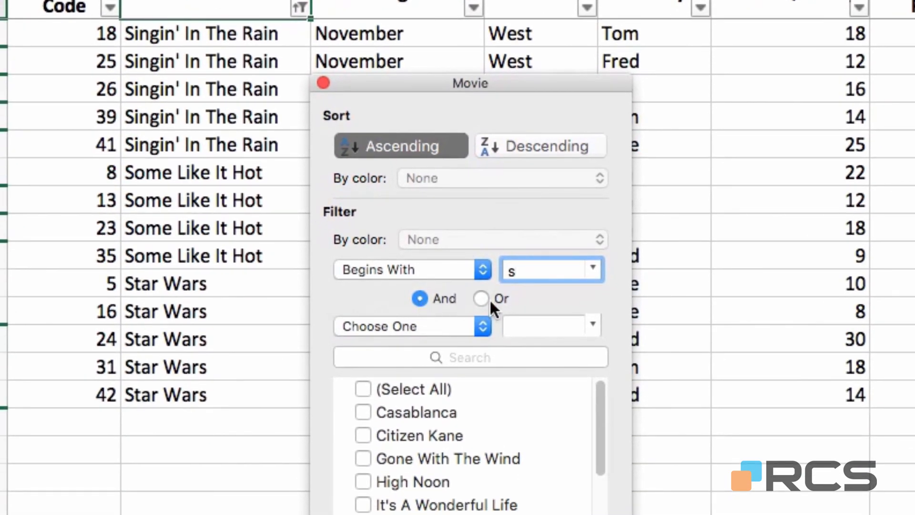
Add an Or condition to the Movie filter for titles that begin with "w" and reapply the ascending sort.
key("Tab")
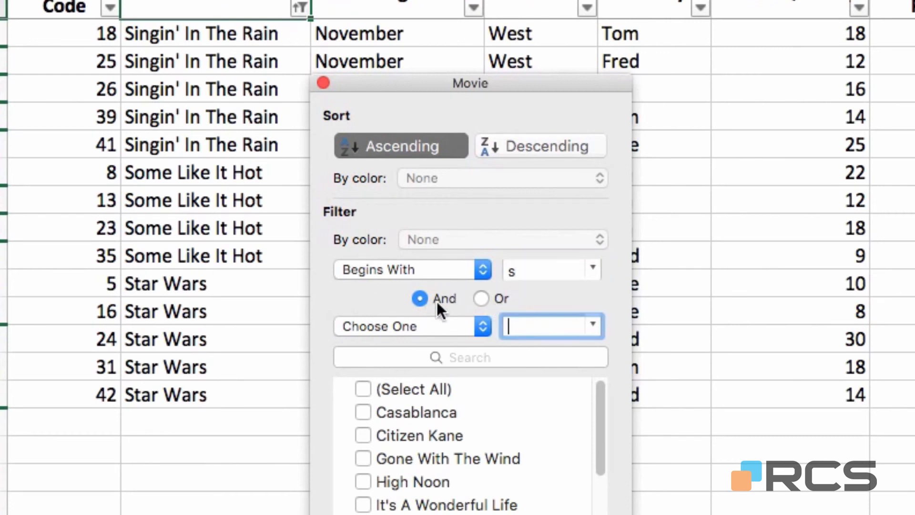
left_click(484, 304)
left_click(488, 327)
left_click(430, 404)
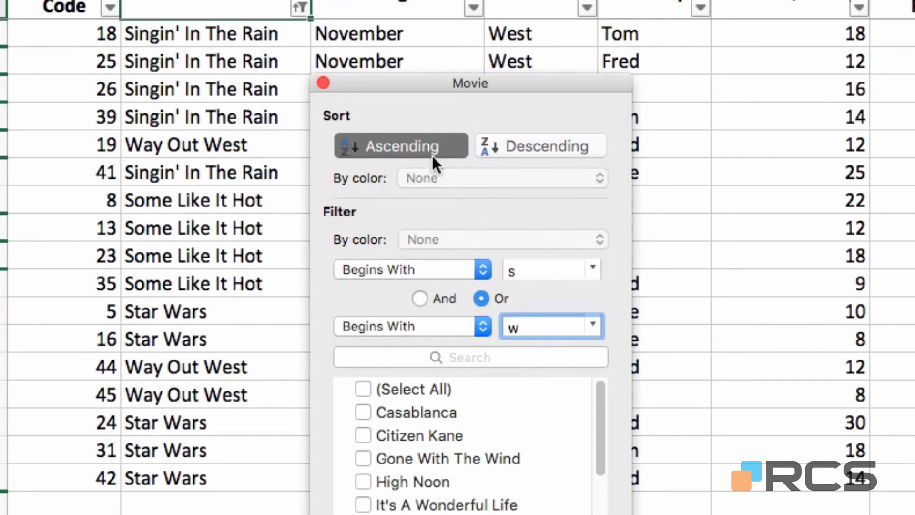
left_click(397, 142)
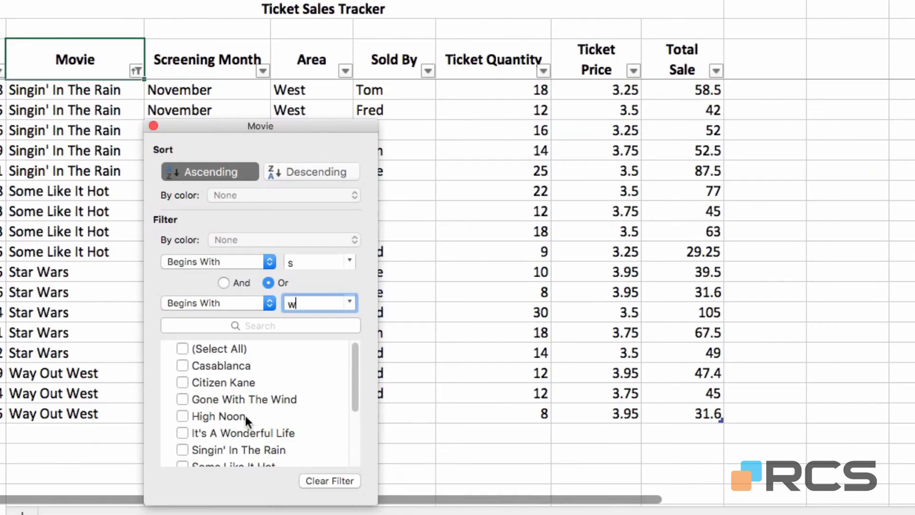
Clear the Movie column's text conditions and close its filter window.
left_click(324, 481)
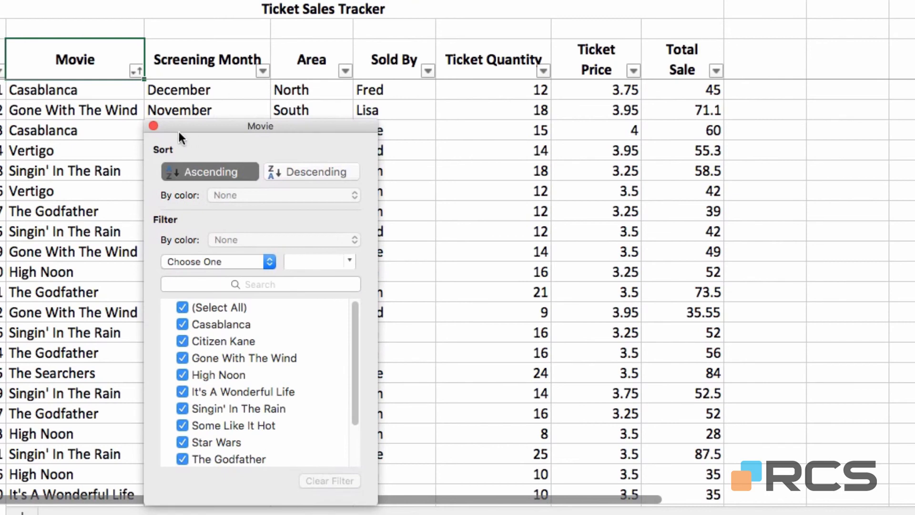
left_click(153, 125)
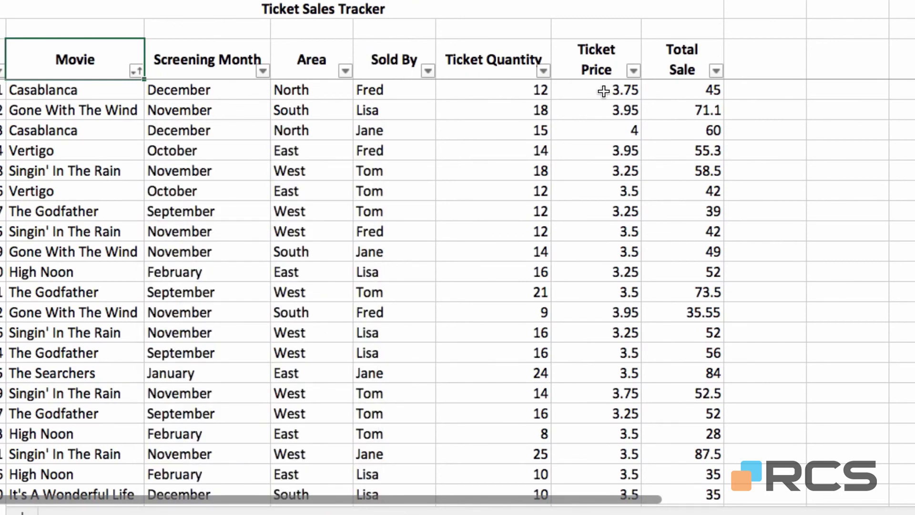
Filter the Total Sale column to values greater than or equal to 50 and sort them in descending order.
left_click(716, 70)
left_click_drag(794, 133, 442, 56)
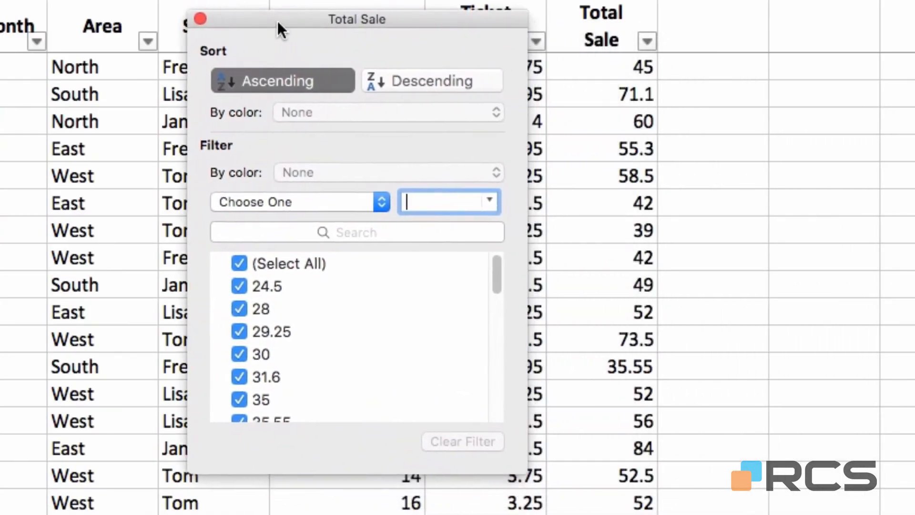
left_click_drag(278, 21, 261, 62)
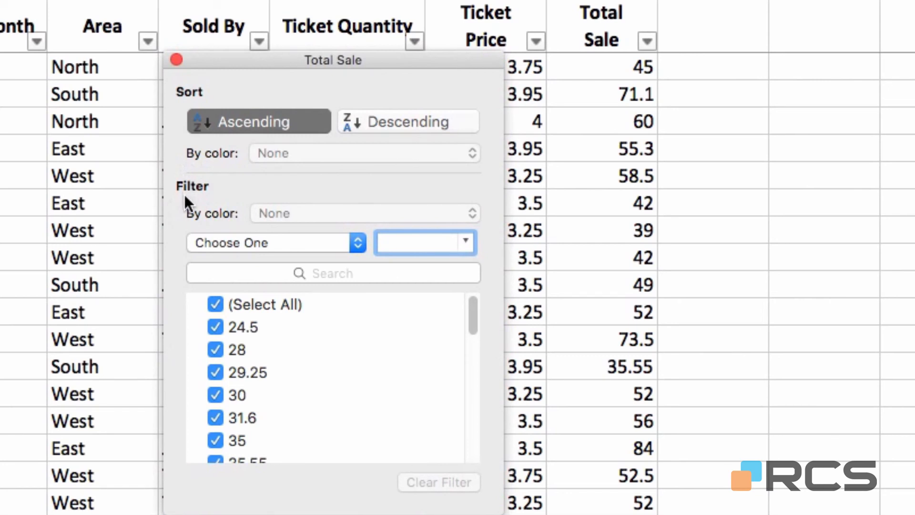
left_click(358, 247)
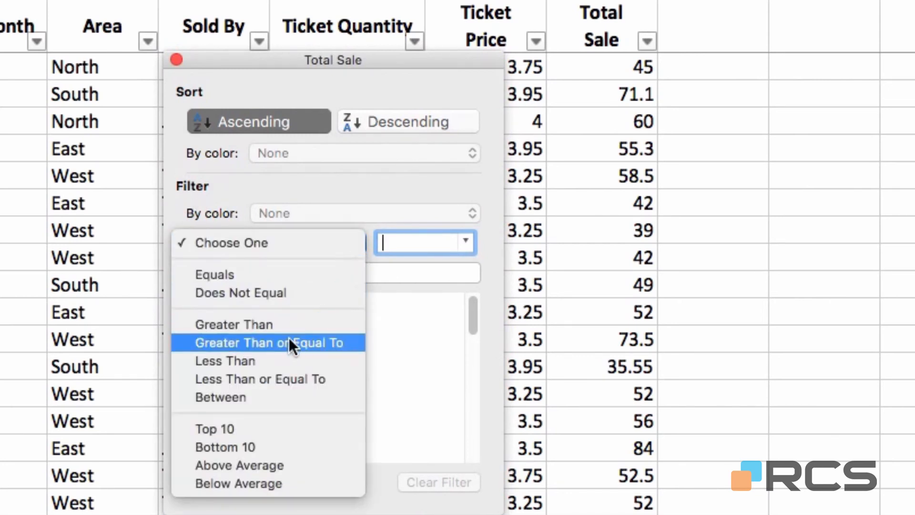
left_click(303, 341)
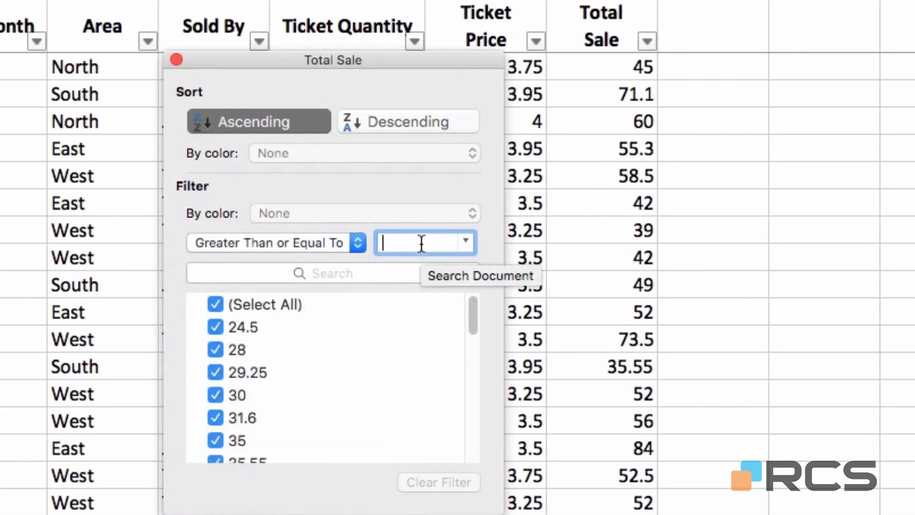
type("50")
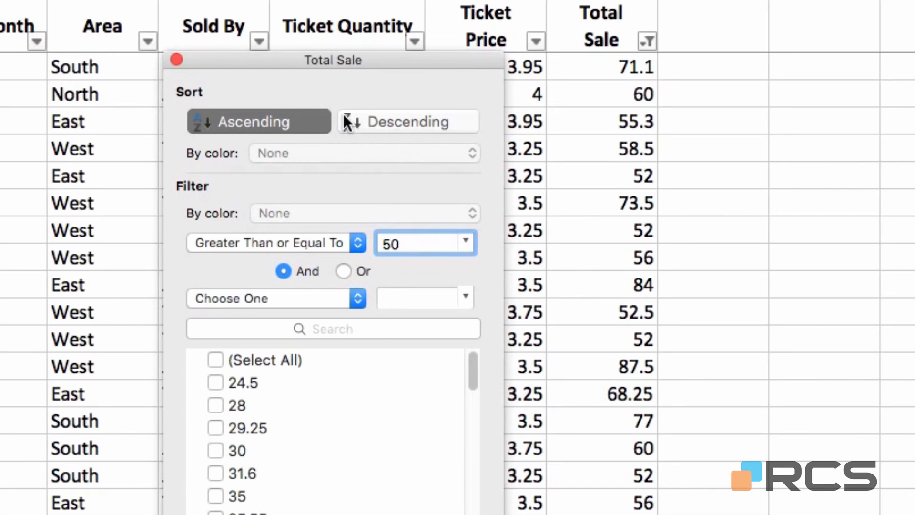
left_click(387, 117)
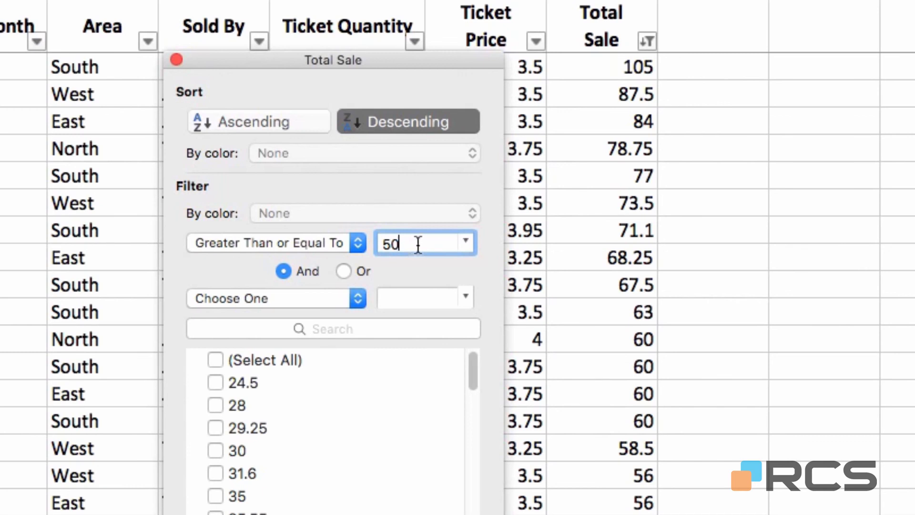
Set the Total Sale filter to greater than or equal to 75 or less than or equal to 40, and reapply the descending sort.
left_click_drag(418, 245, 370, 235)
type("75")
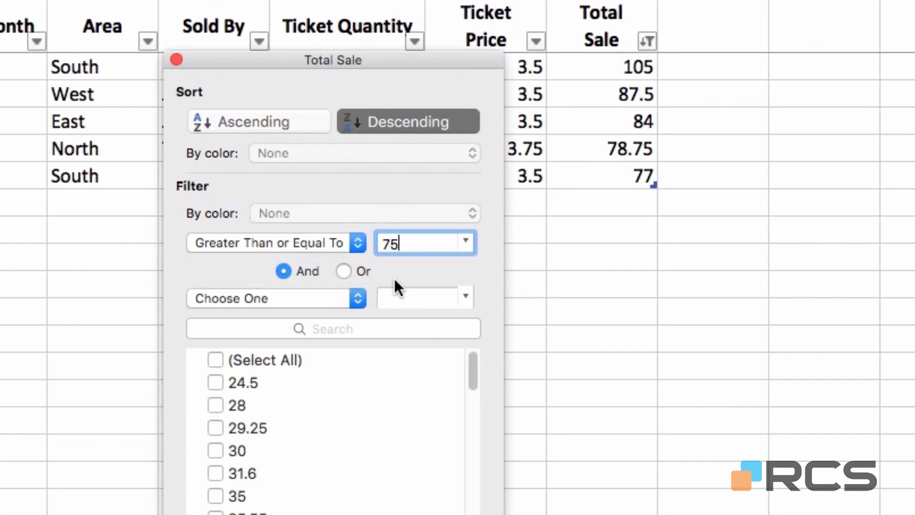
left_click(343, 271)
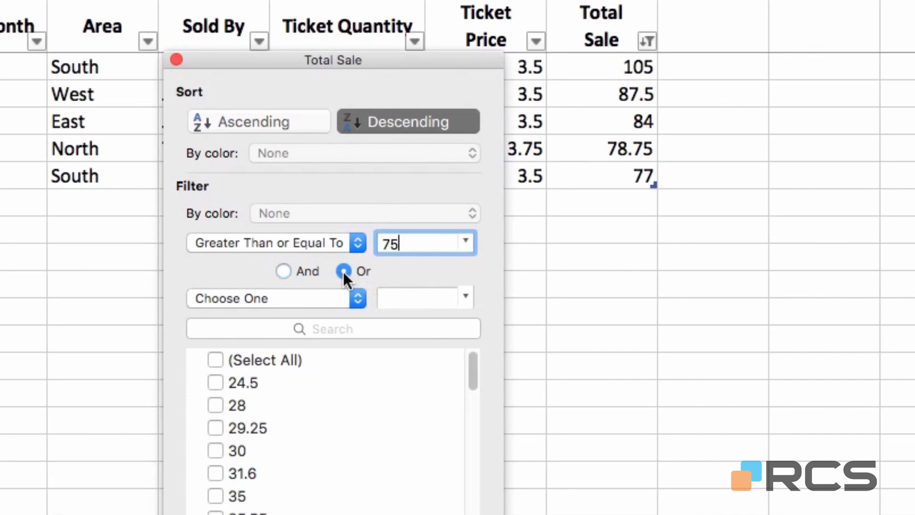
left_click(356, 303)
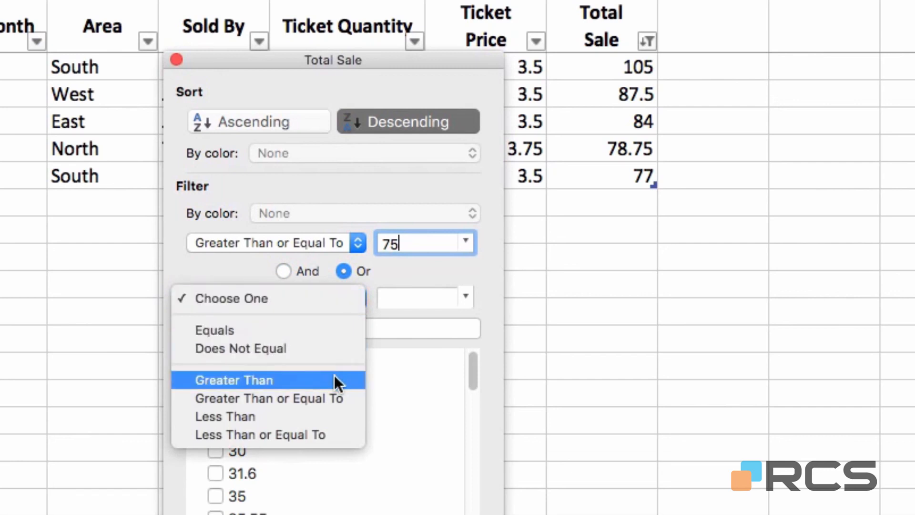
left_click(315, 435)
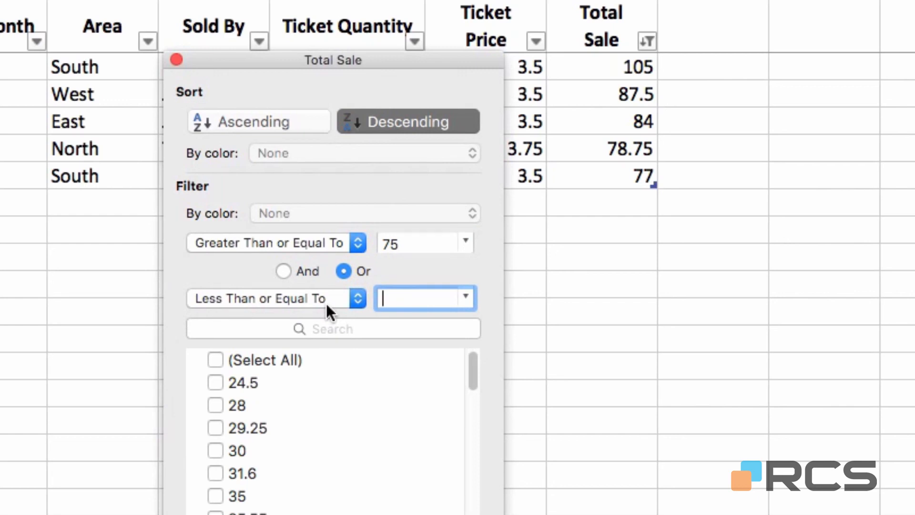
type("40")
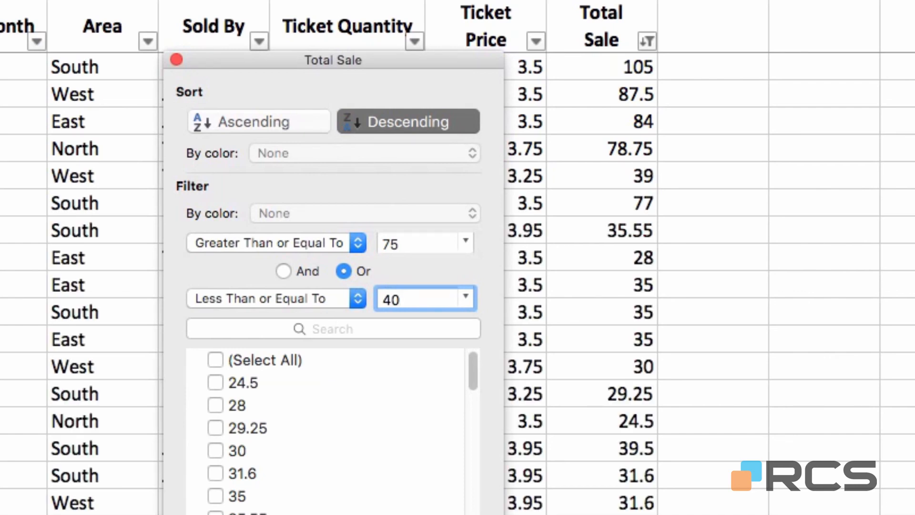
left_click(385, 118)
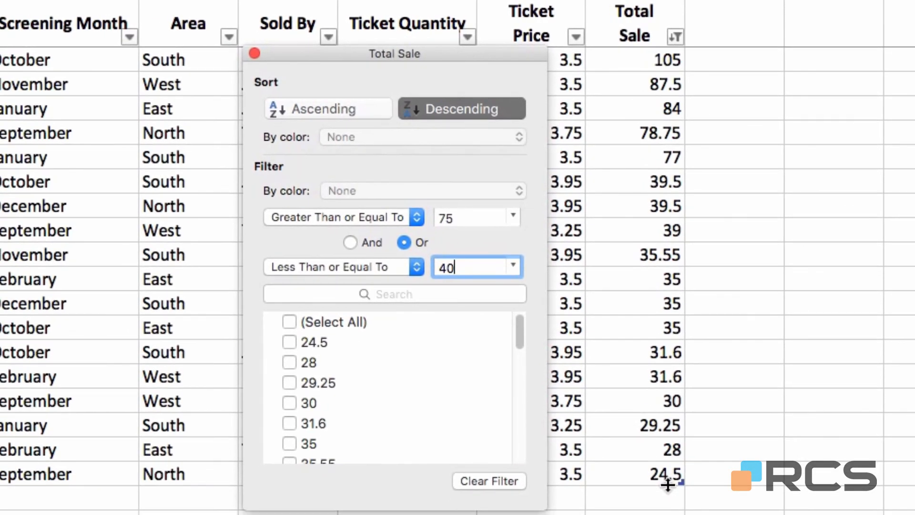
Clear the Total Sale filter and sort the table by Sale Code in ascending order.
left_click(504, 479)
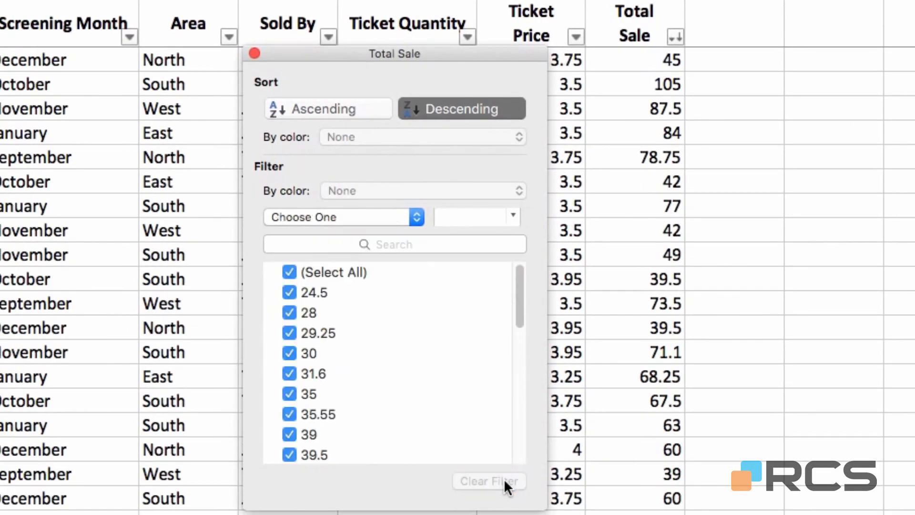
left_click(255, 53)
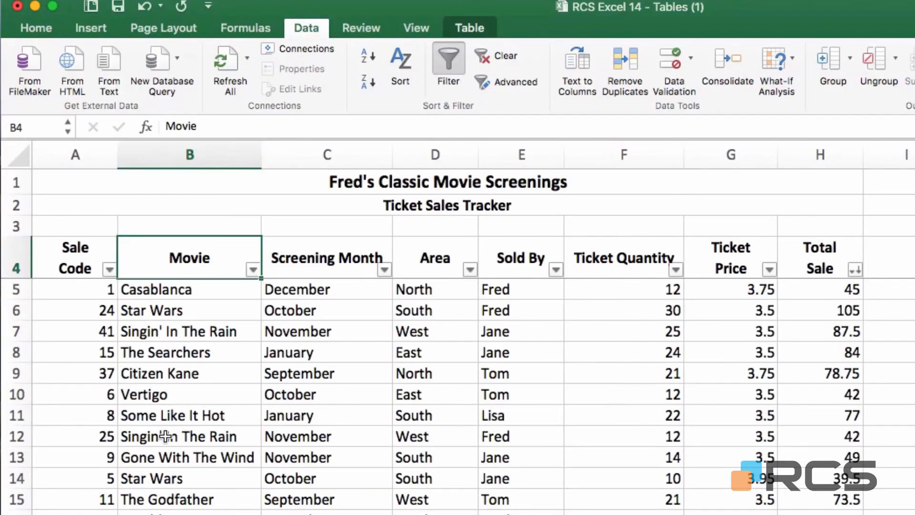
left_click(75, 375)
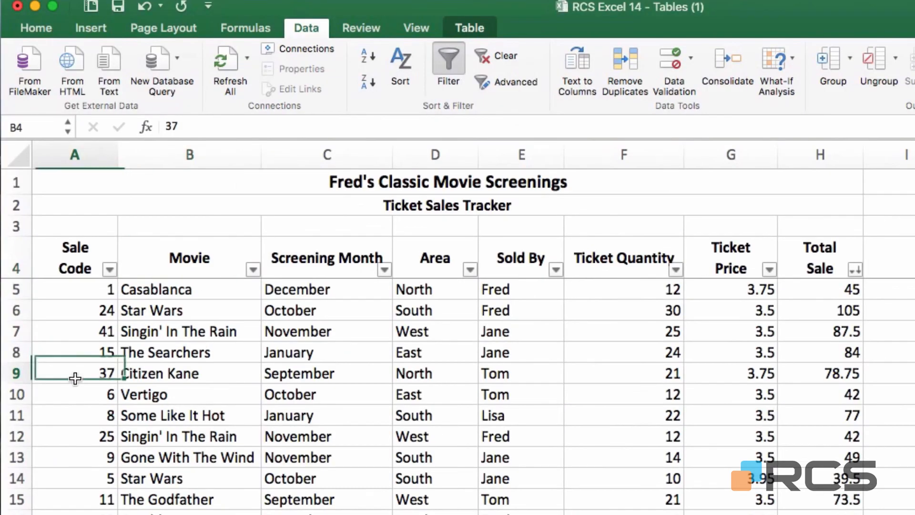
left_click(370, 57)
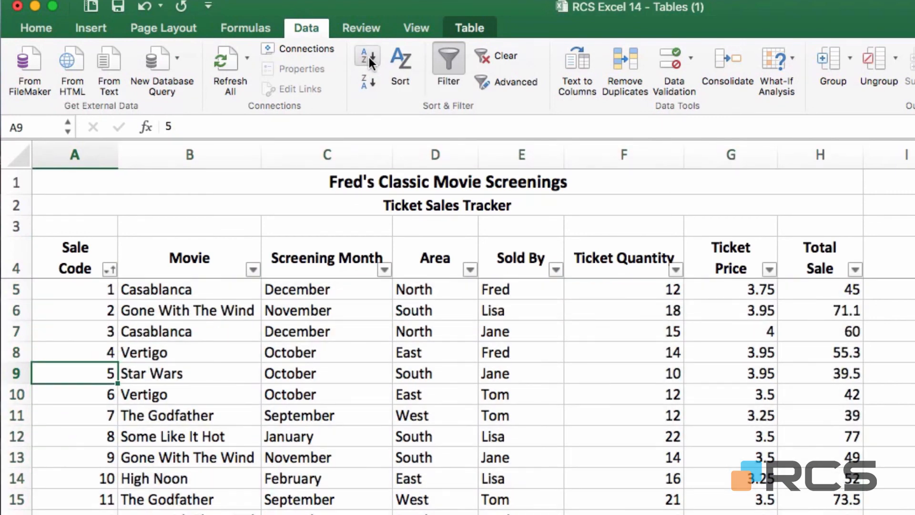